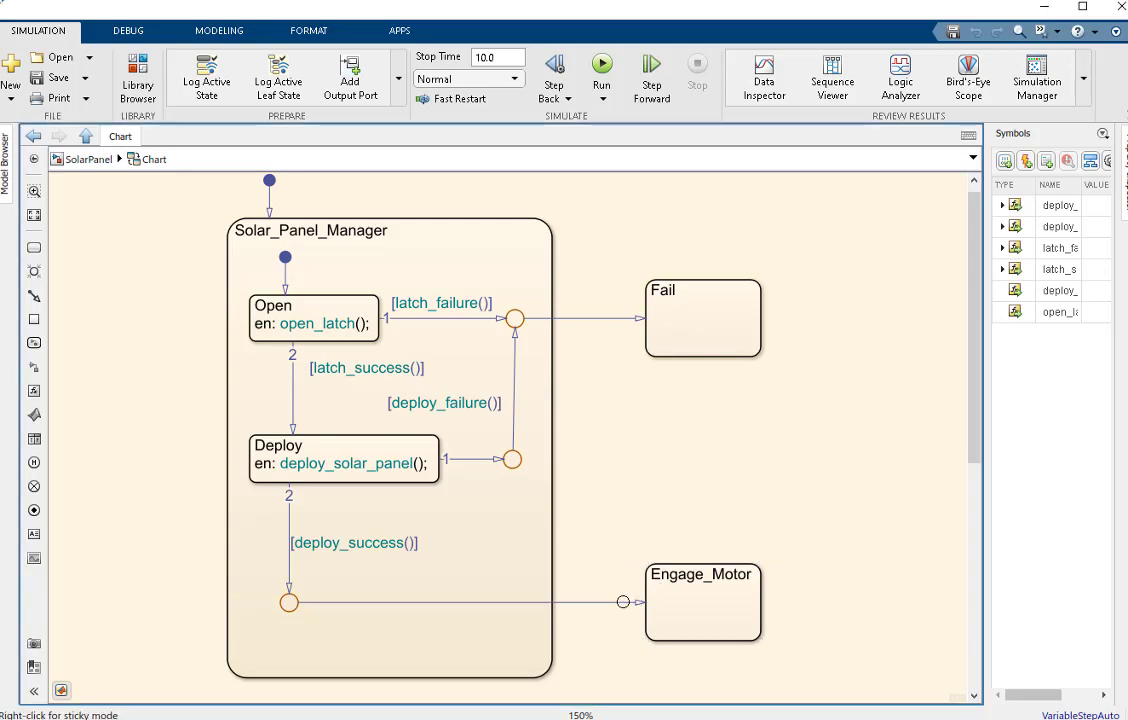
Select the transitions into Engage_Motor and Fail, then the Solar_Panel_Manager state
click(630, 602)
click(568, 318)
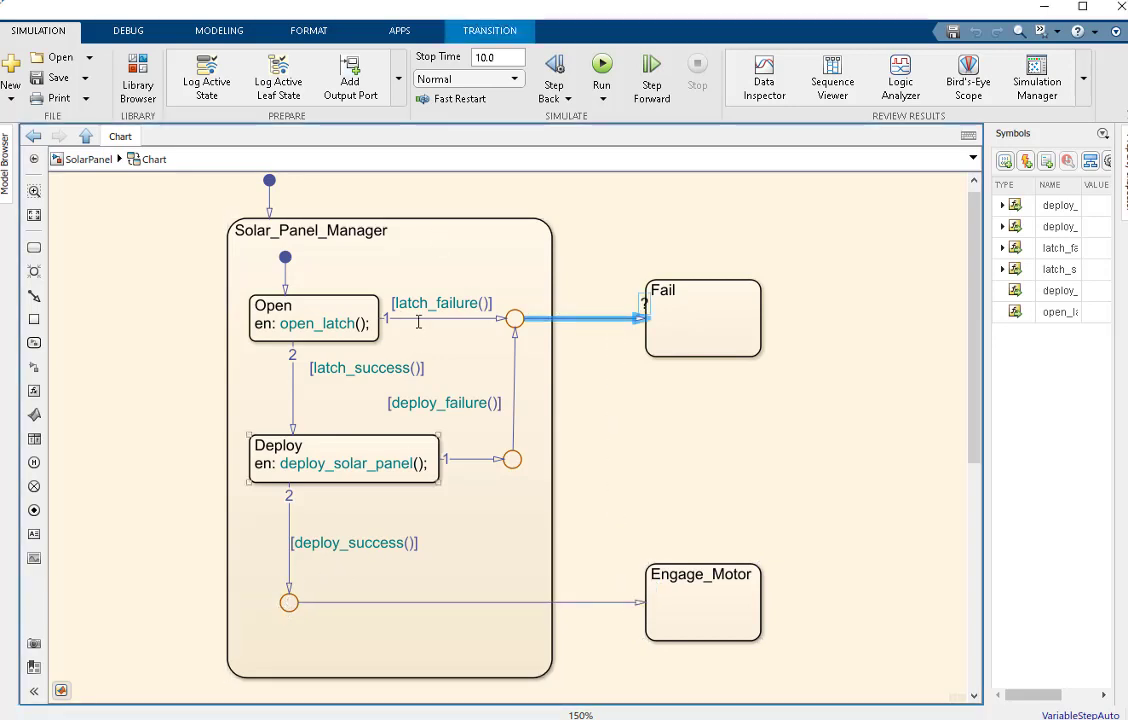
click(465, 259)
Attempt an Atomic Subchart conversion of Solar_Panel_Manager and review the boundary-crossing error
right_click(465, 259)
mouse_move(673, 393)
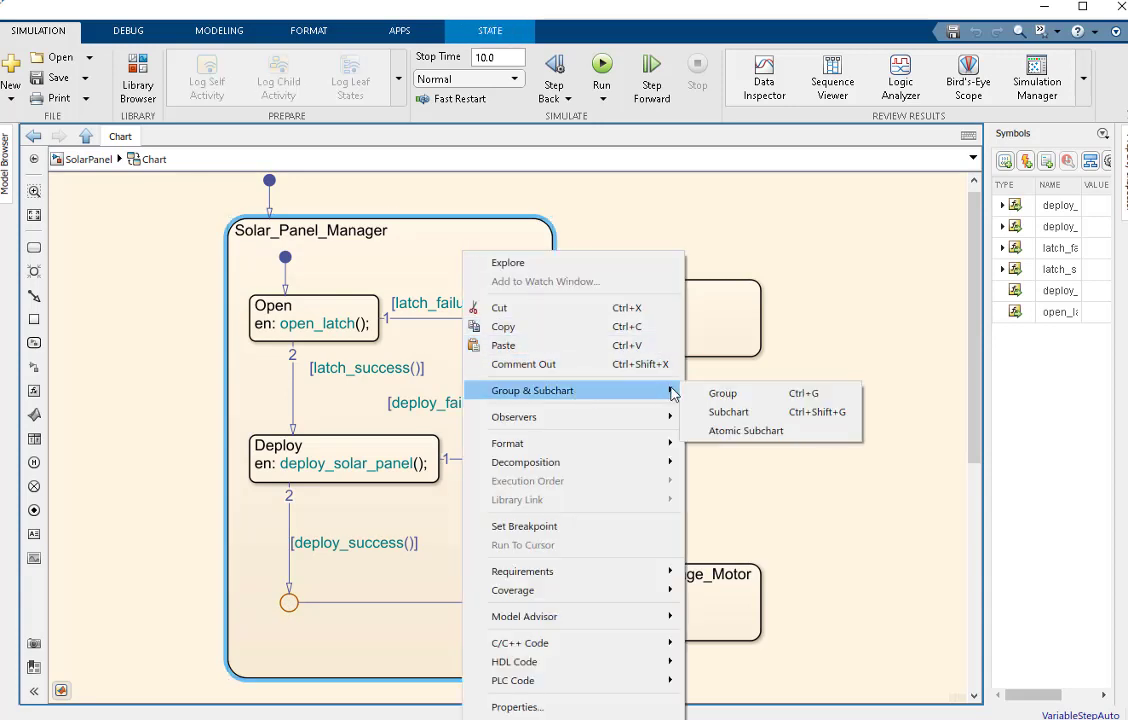
click(738, 431)
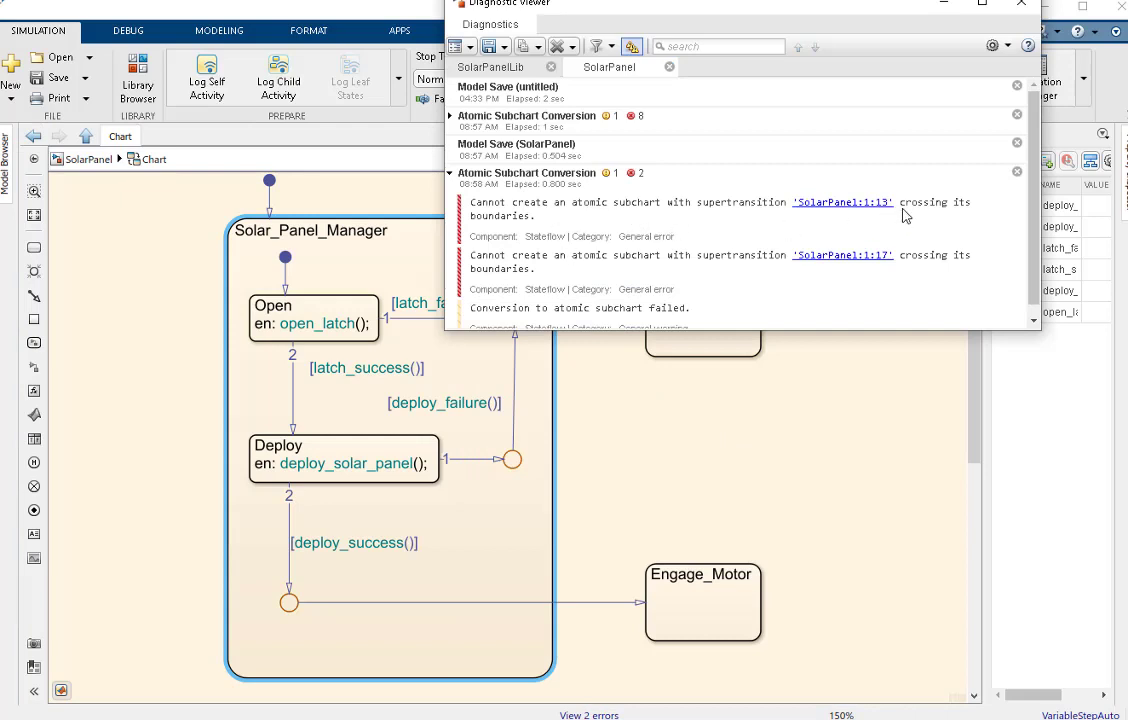
drag(899, 205, 537, 228)
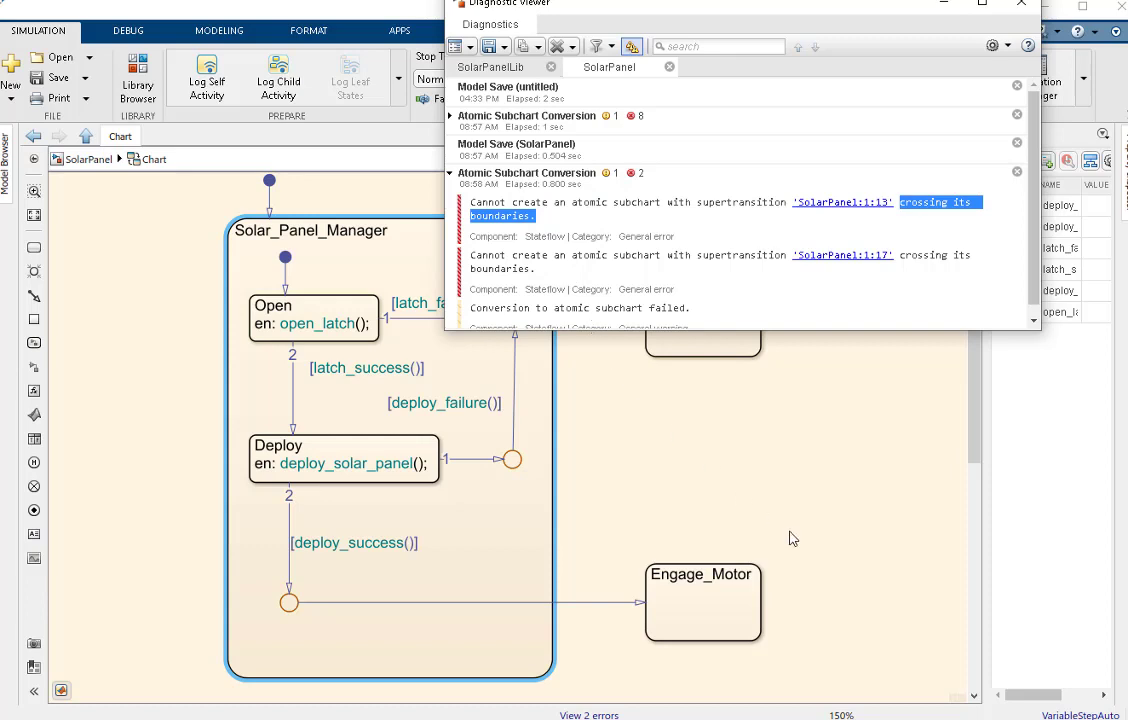
click(60, 462)
Add a 'Success' exit junction and slide its exit port along the state border
click(34, 486)
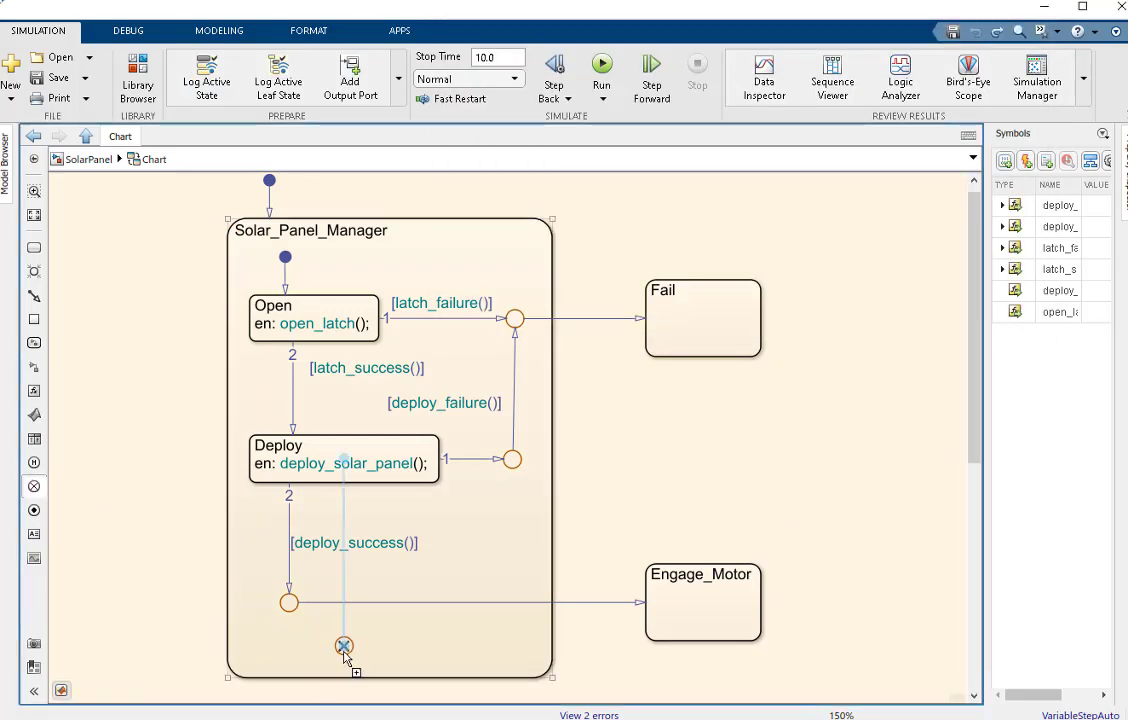
click(328, 641)
text(Suc)
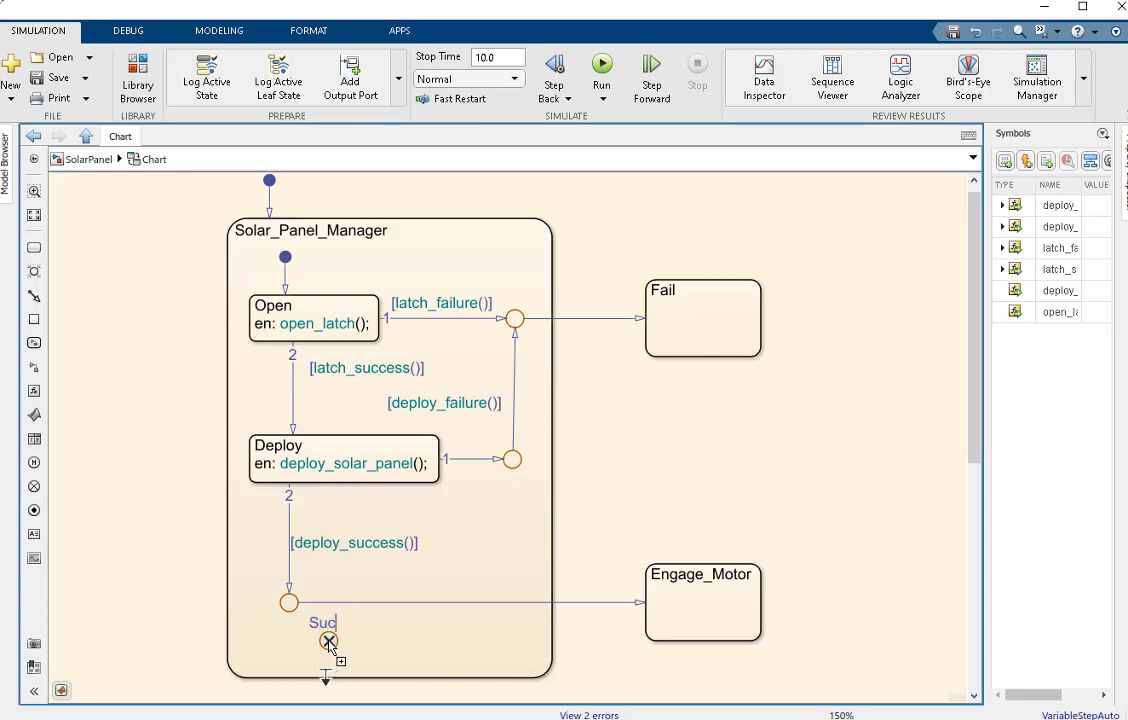
text(cess)
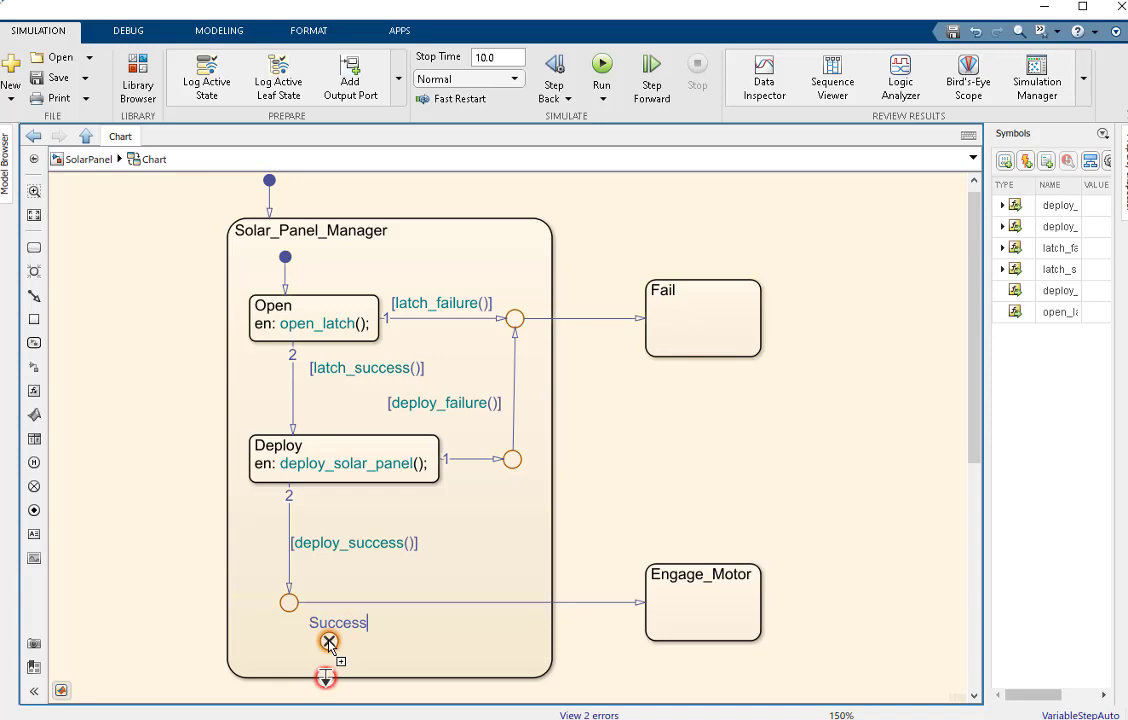
click(443, 622)
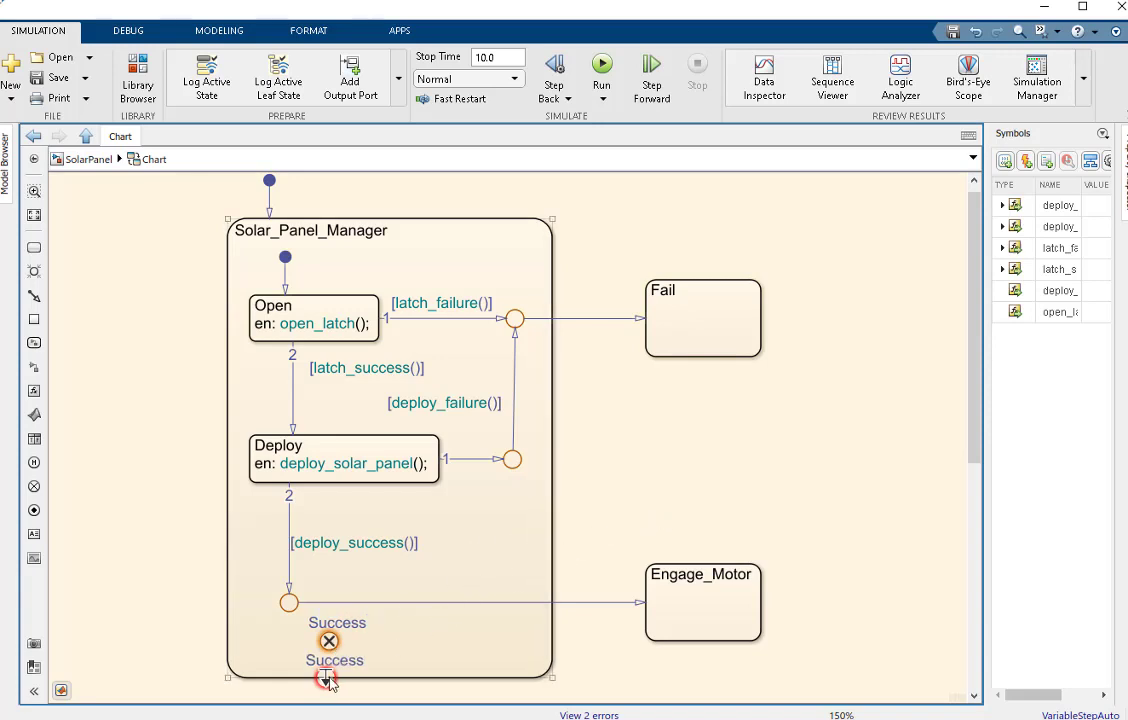
drag(325, 678, 418, 676)
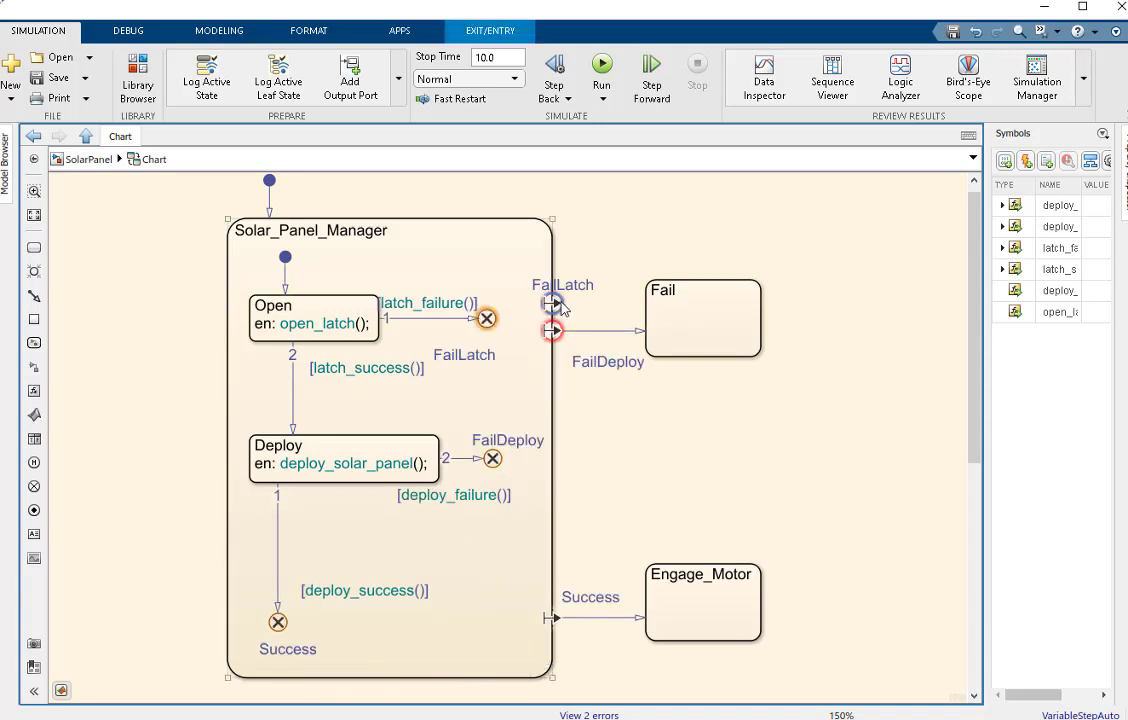
Connect the FailLatch exit port to Fail and place its label above the transition
drag(556, 303, 642, 304)
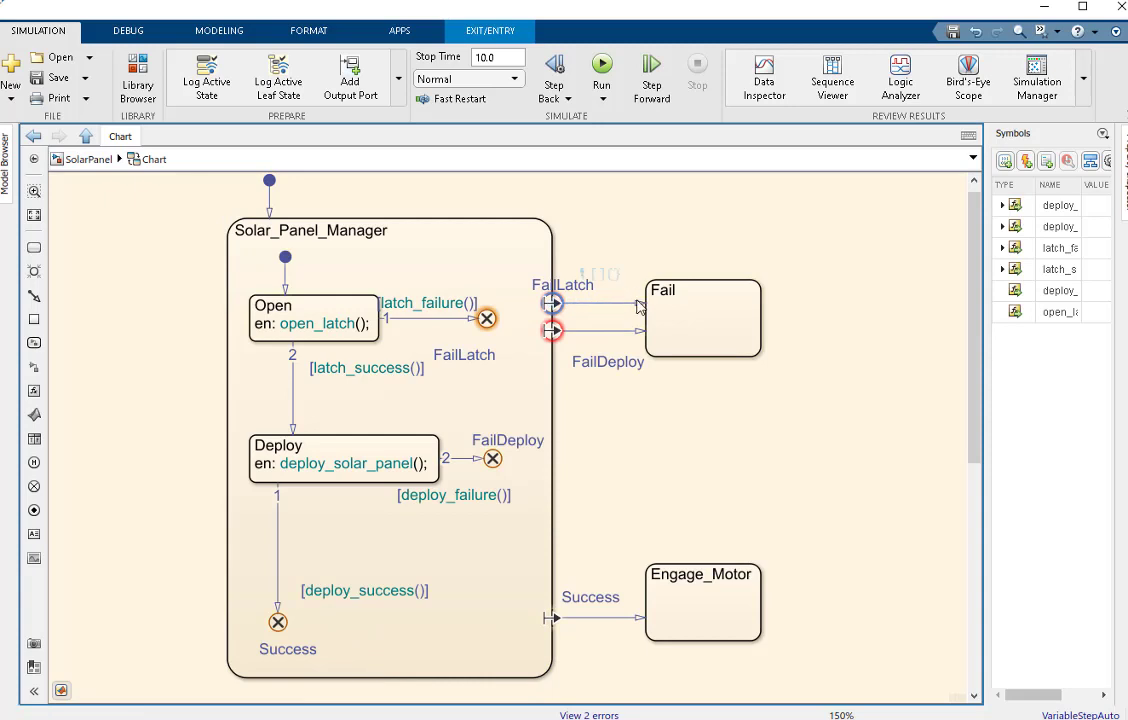
drag(576, 286, 616, 281)
click(821, 480)
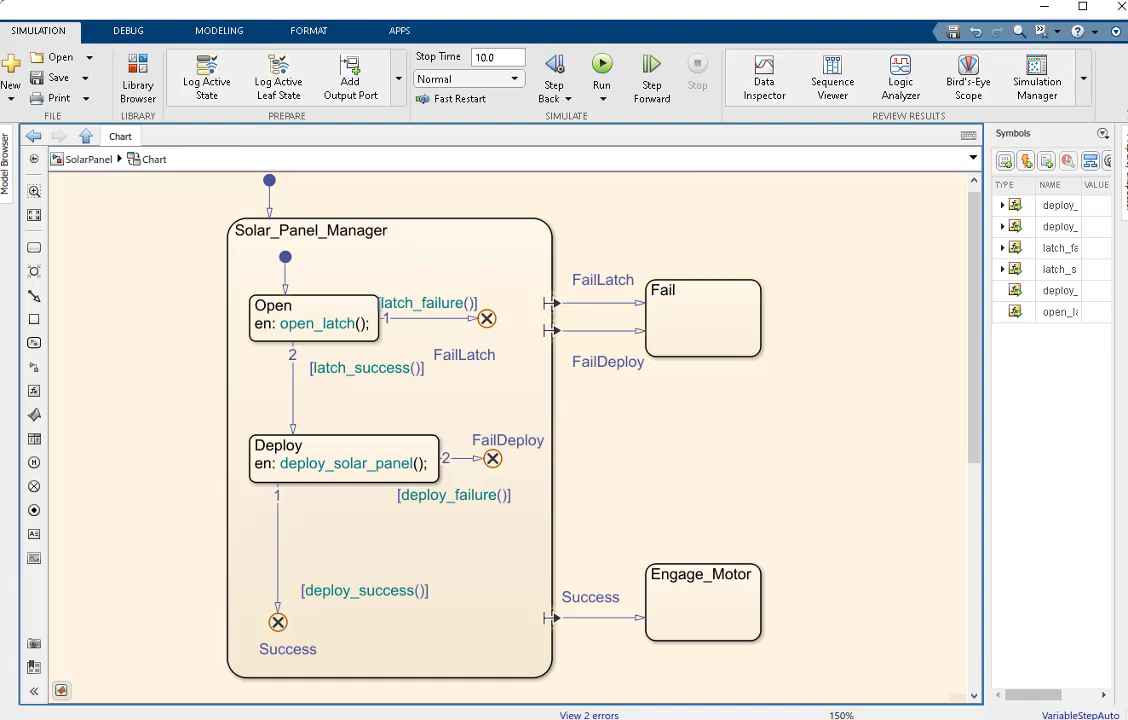
Step the chart from Open through Deploy to Engage_Motor, then stop the simulation
key(ctrl+shift+i)
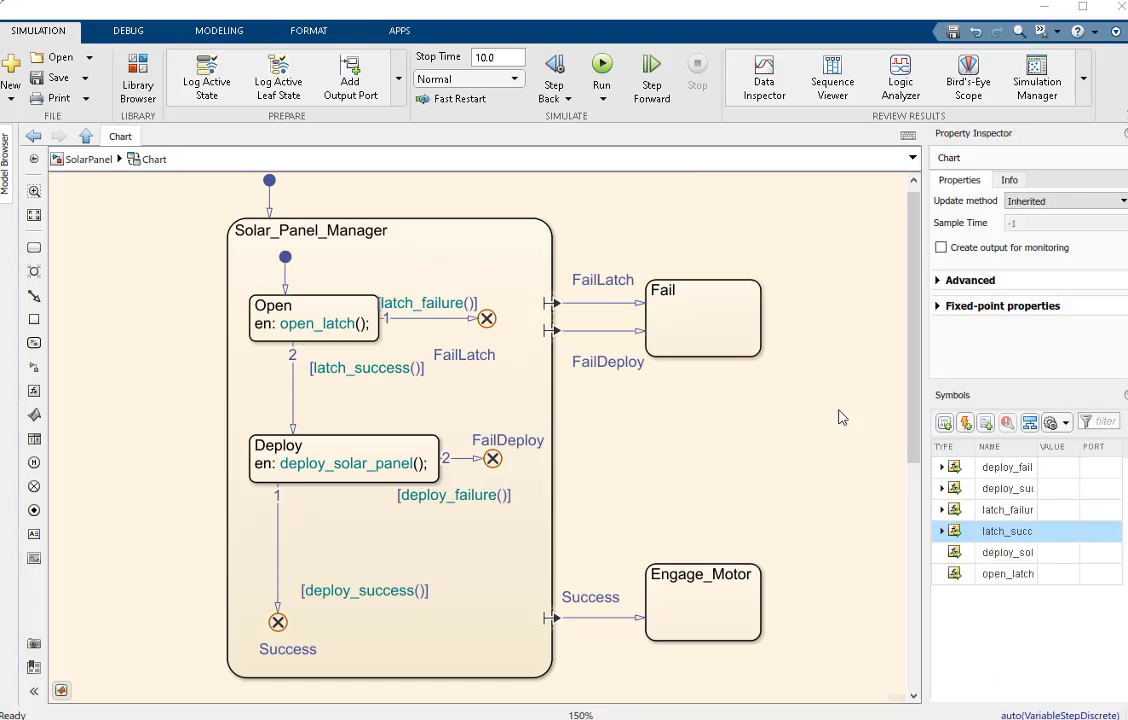
click(651, 85)
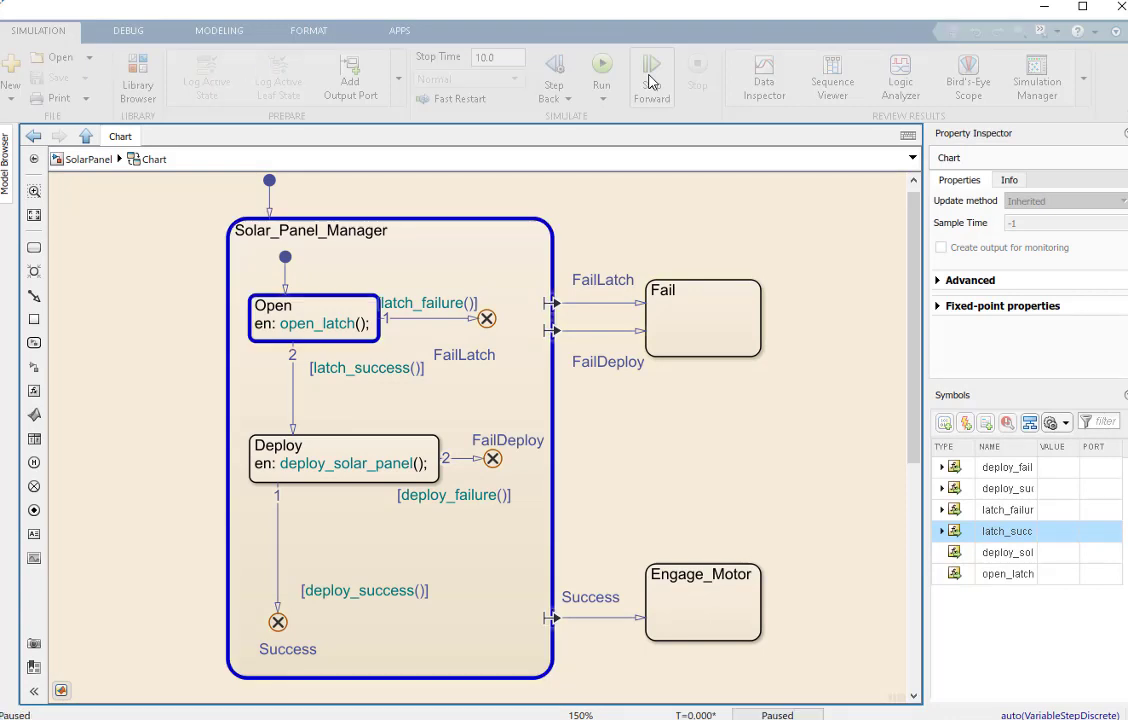
click(651, 85)
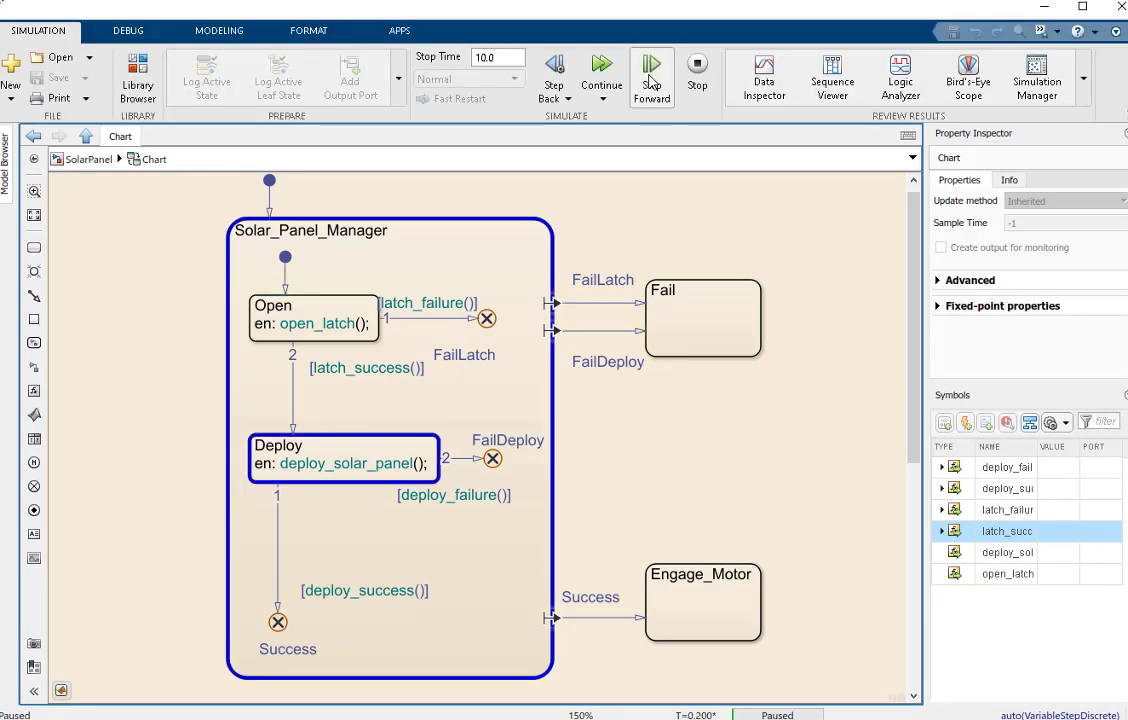
click(651, 85)
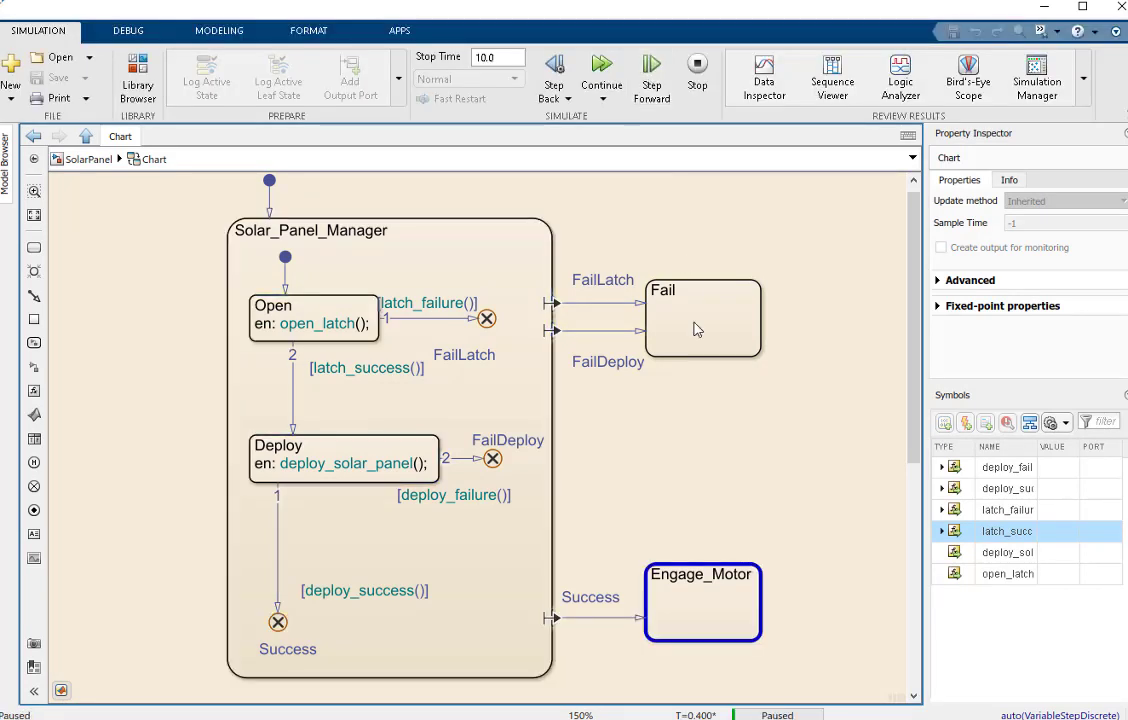
click(697, 72)
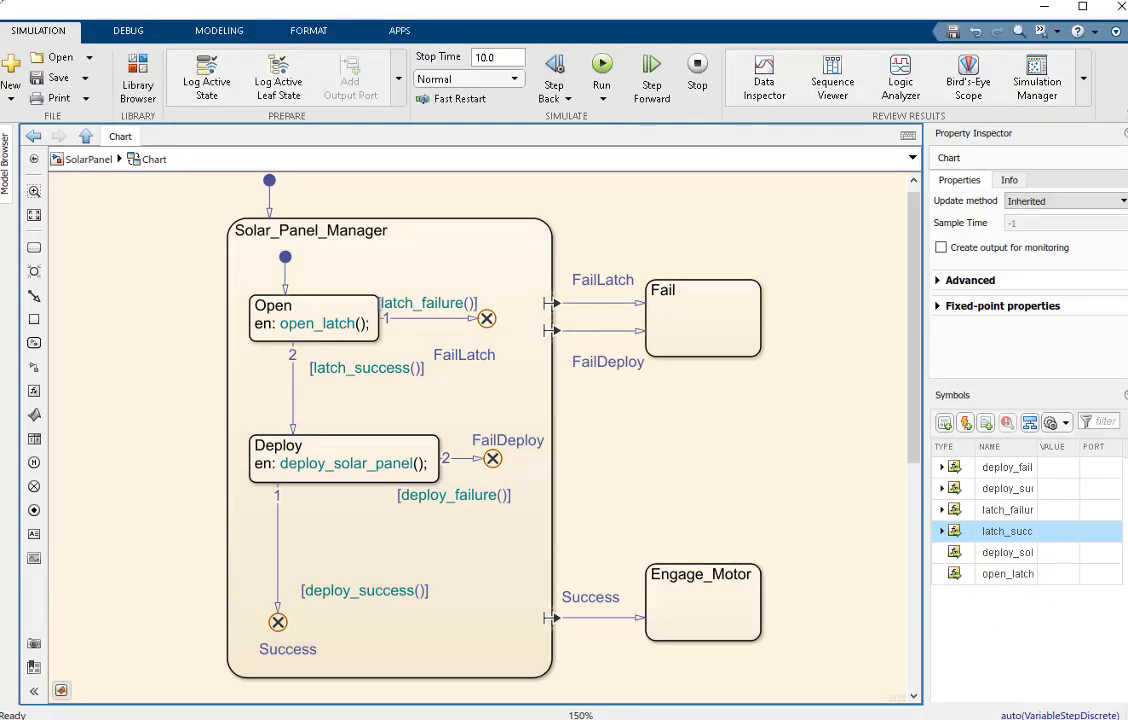
click(536, 270)
right_click(536, 270)
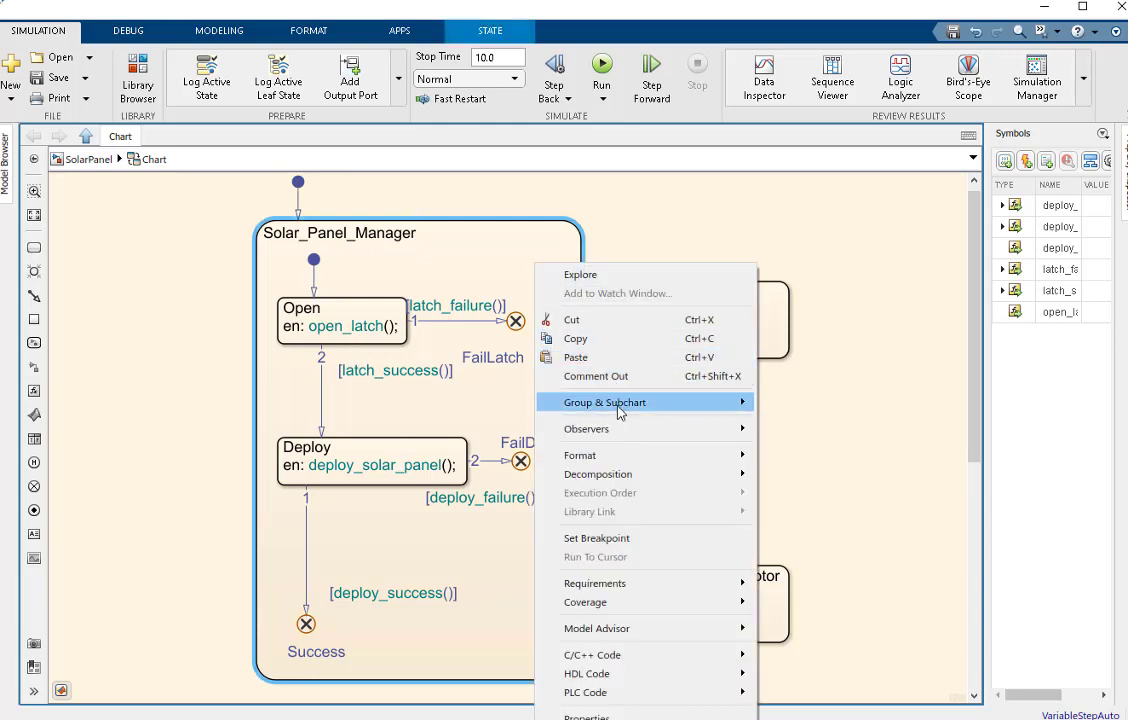
mouse_move(550, 404)
click(792, 450)
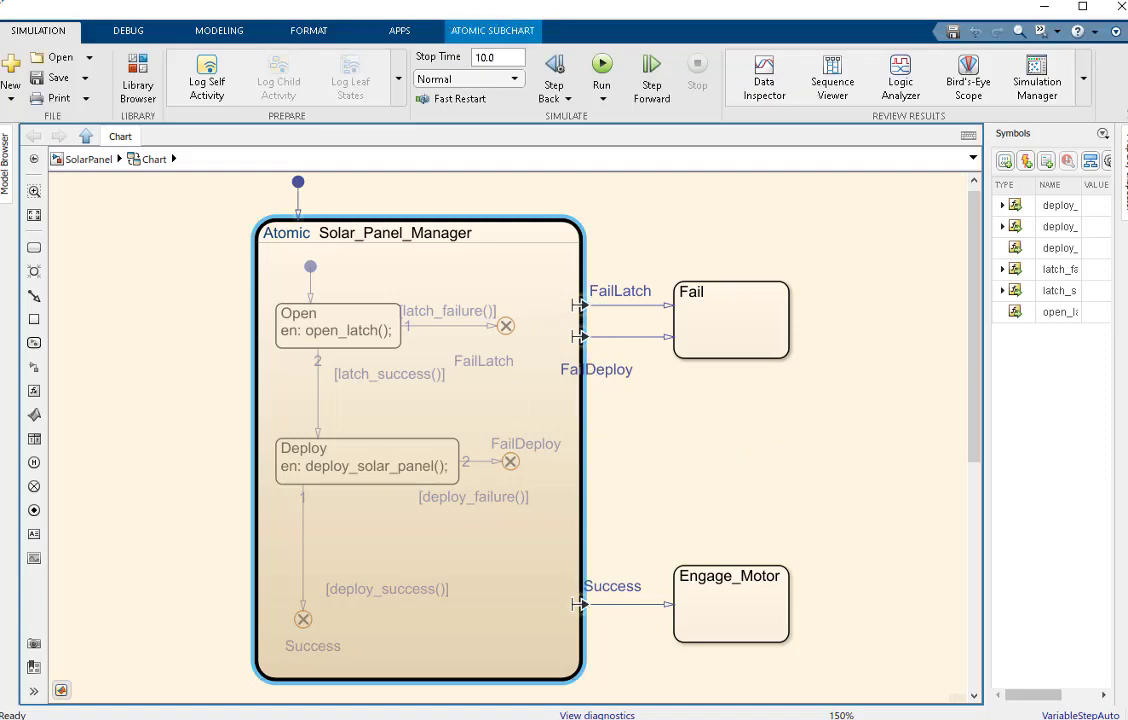
key(ctrl+z)
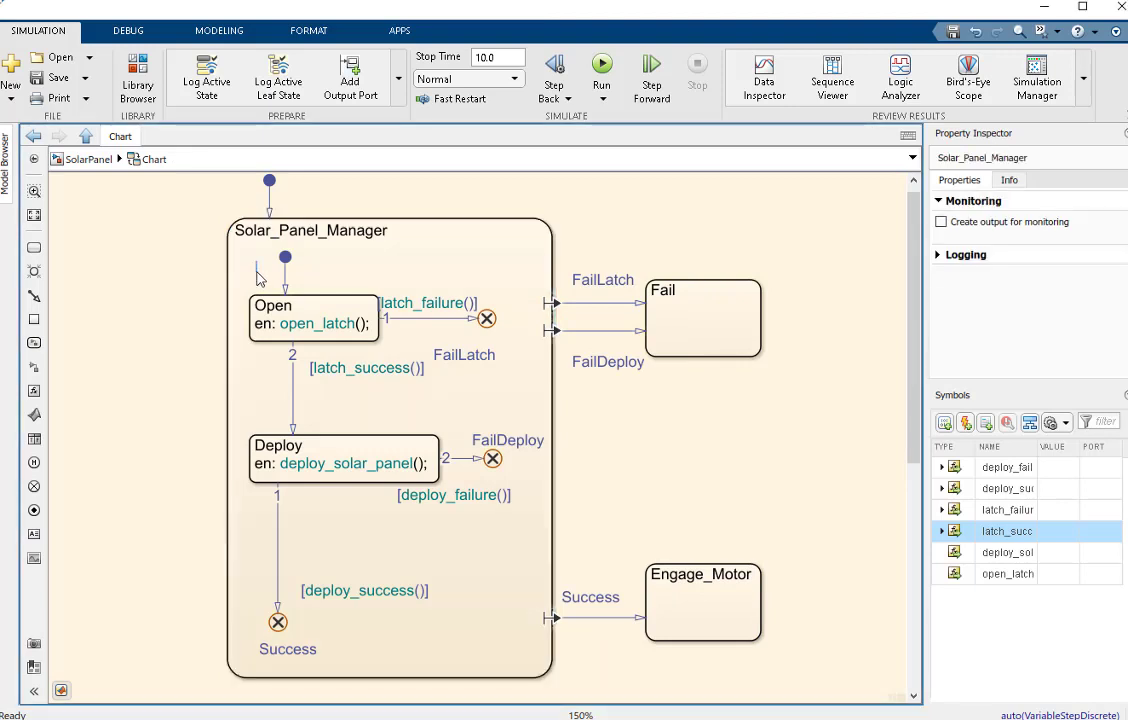
Copy Solar_Panel_Manager's inner logic, from Open down to the Success junction
drag(257, 278, 506, 640)
click(392, 444)
right_click(392, 444)
click(428, 474)
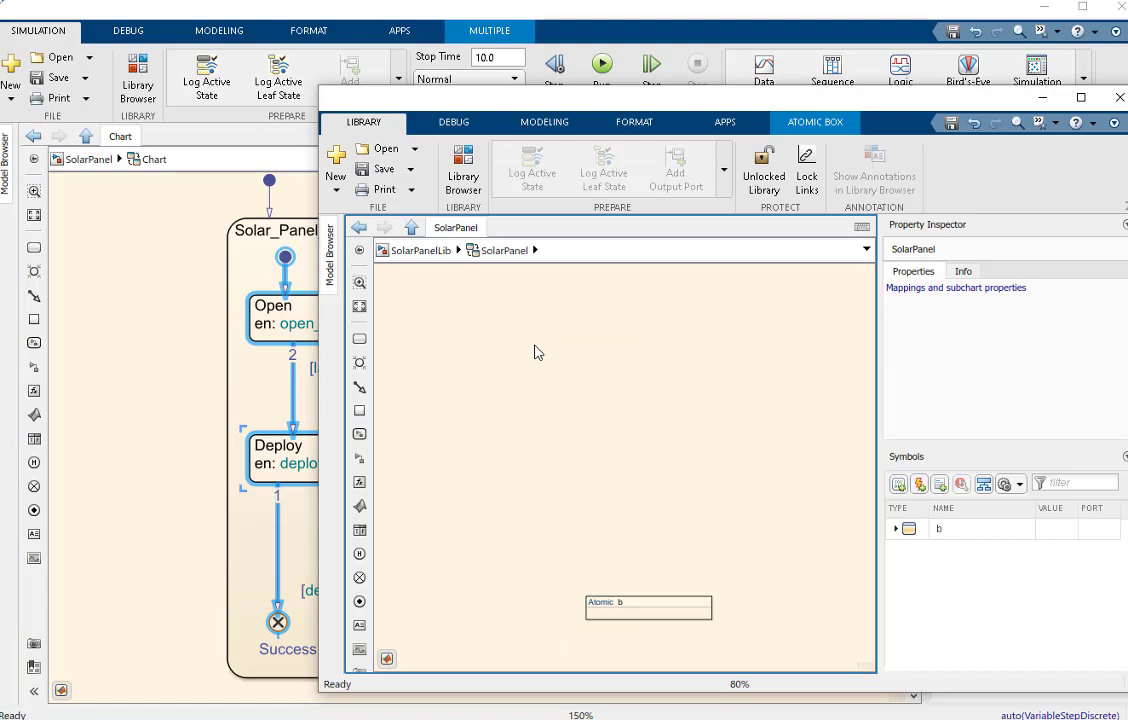
Paste the logic into the SolarPanelLib chart, save the library and return to its top level
right_click(535, 348)
click(560, 427)
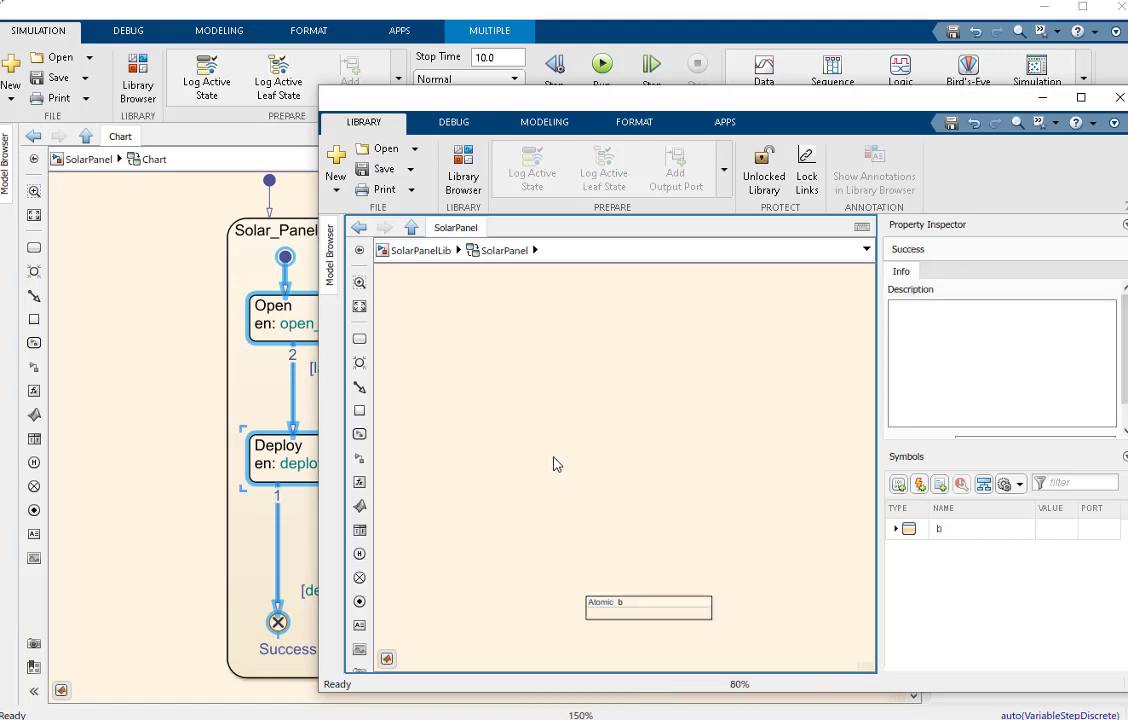
click(505, 358)
scroll(514, 390, up, 3)
click(750, 425)
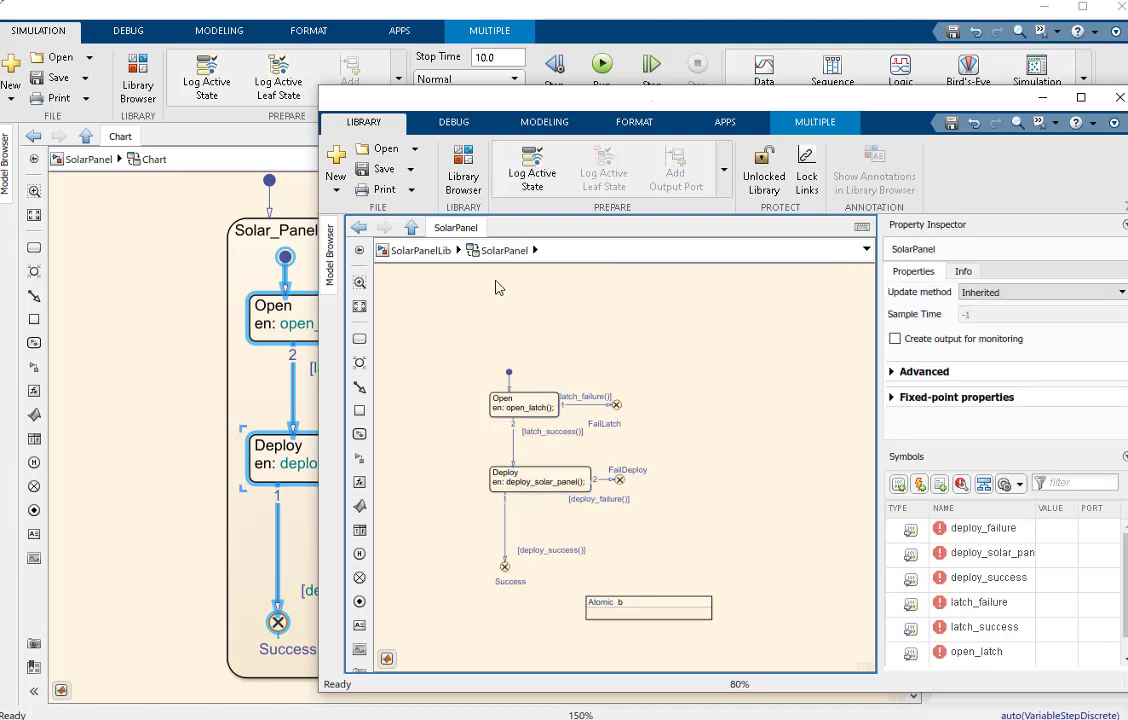
click(383, 172)
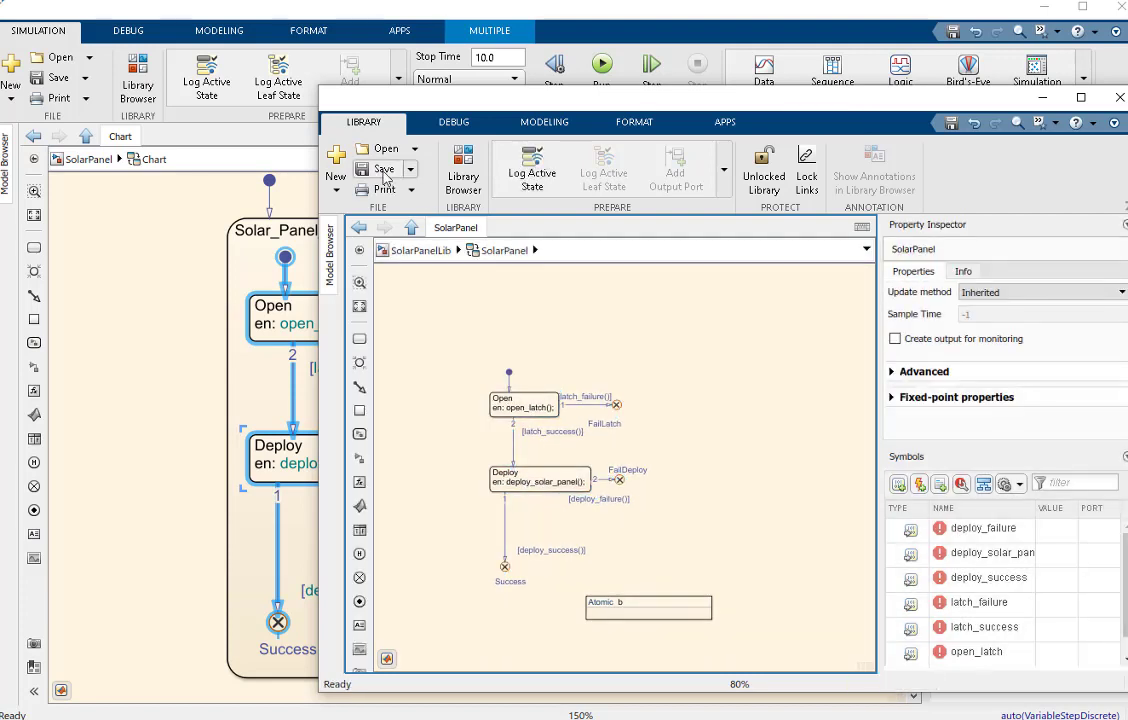
click(412, 250)
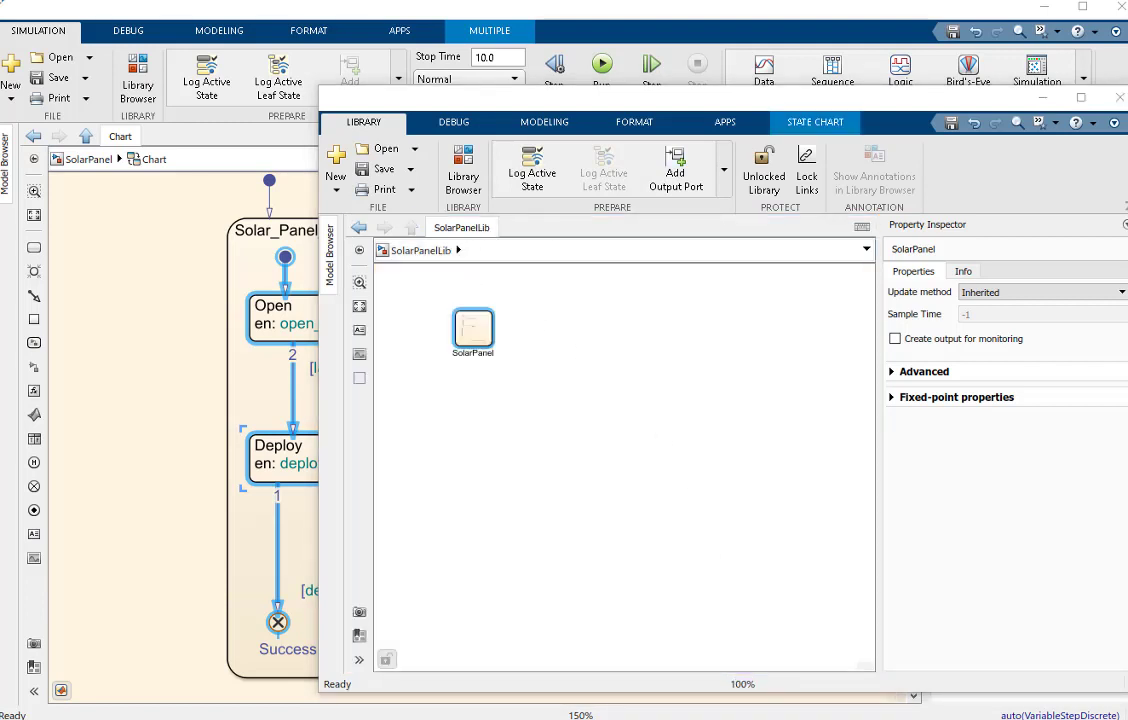
Copy the SolarPanel block from the SolarPanelLib library
click(735, 680)
drag(640, 93, 724, 59)
click(563, 309)
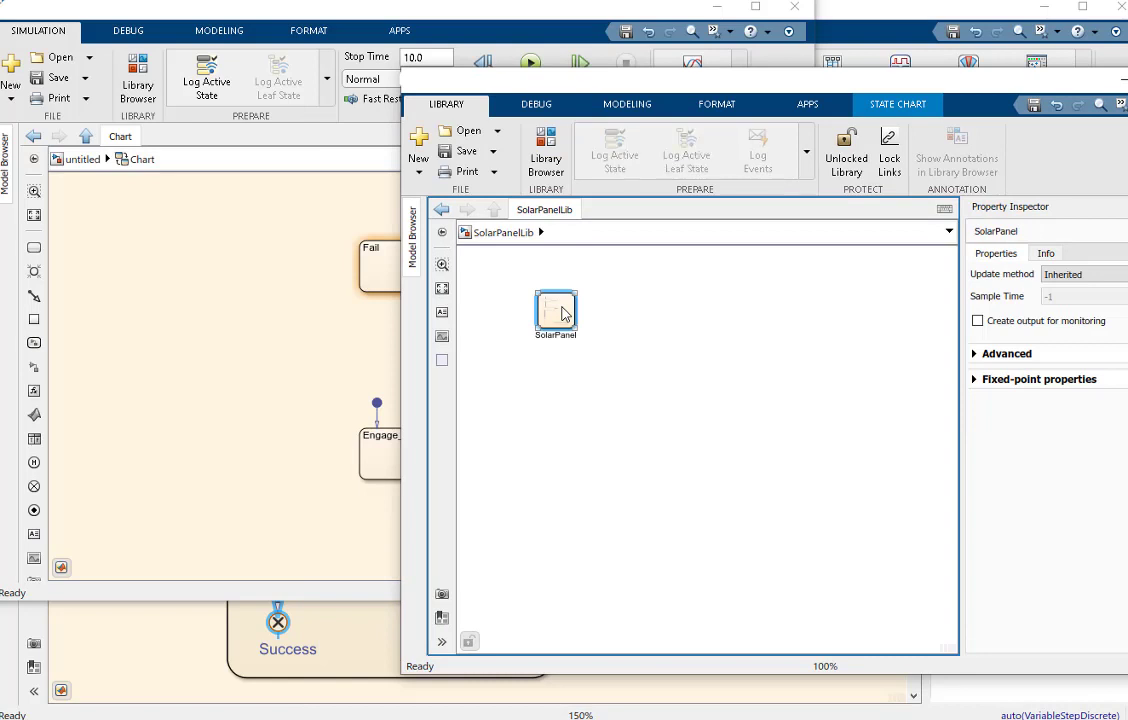
right_click(562, 313)
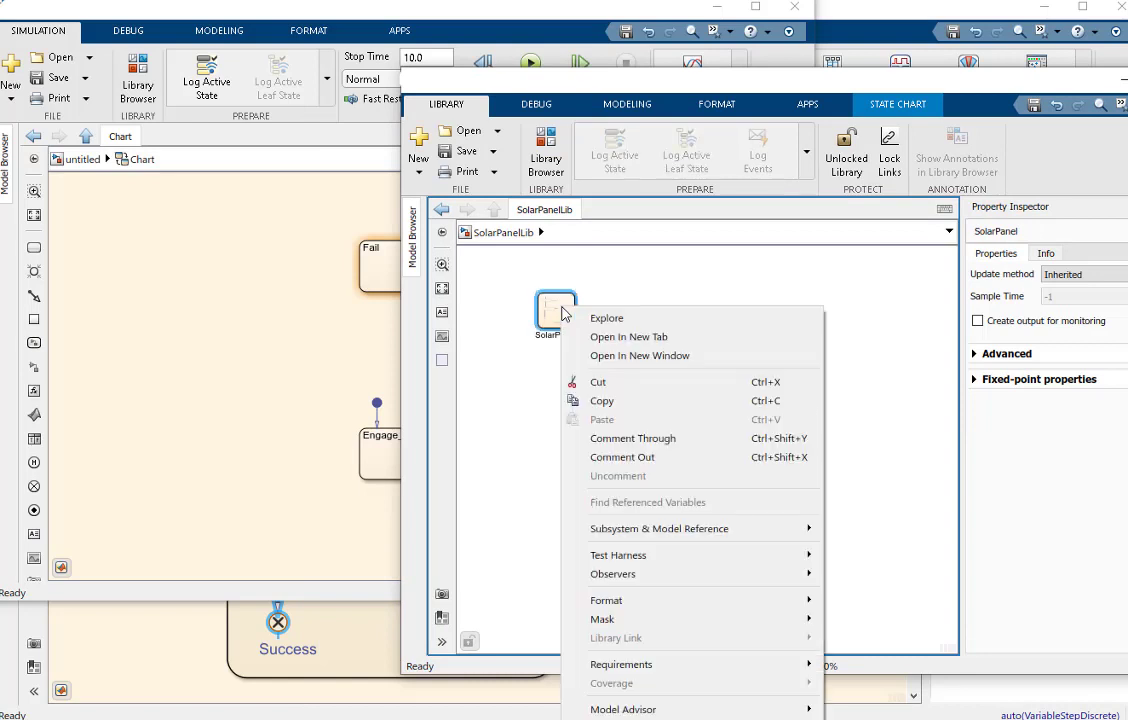
click(597, 401)
Paste the linked SolarPanel block into the untitled chart
click(130, 262)
right_click(116, 241)
click(150, 320)
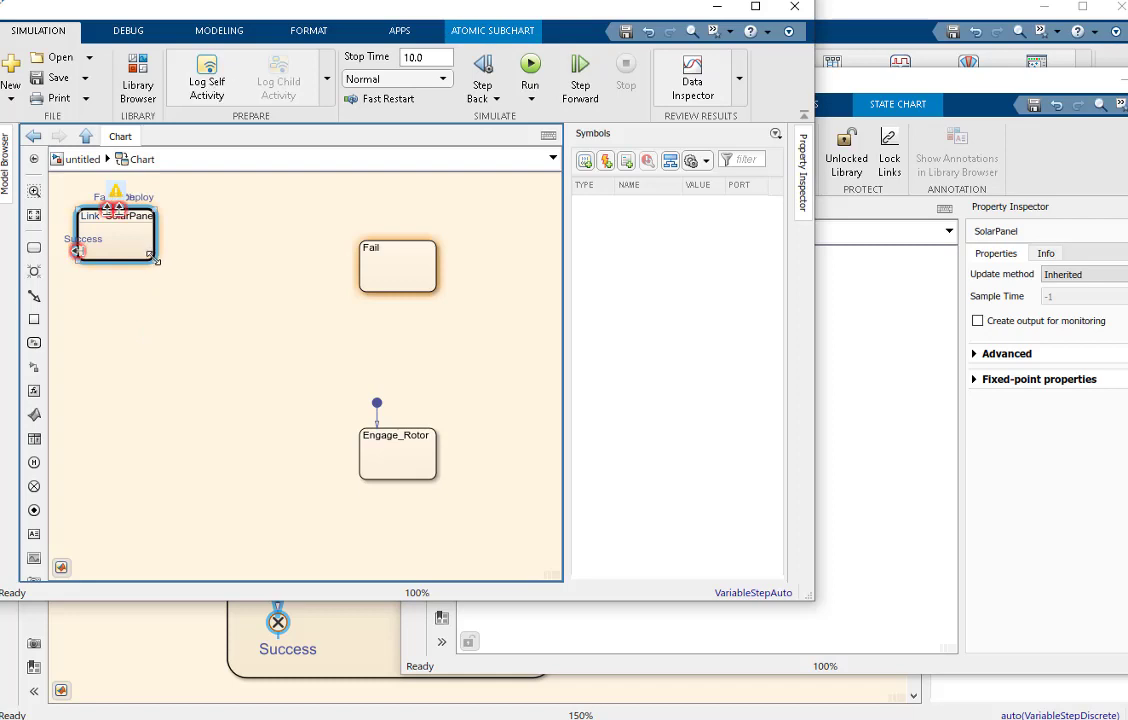
Undo the last change and add a default transition into SolarPanel
key(ctrl+z)
click(34, 296)
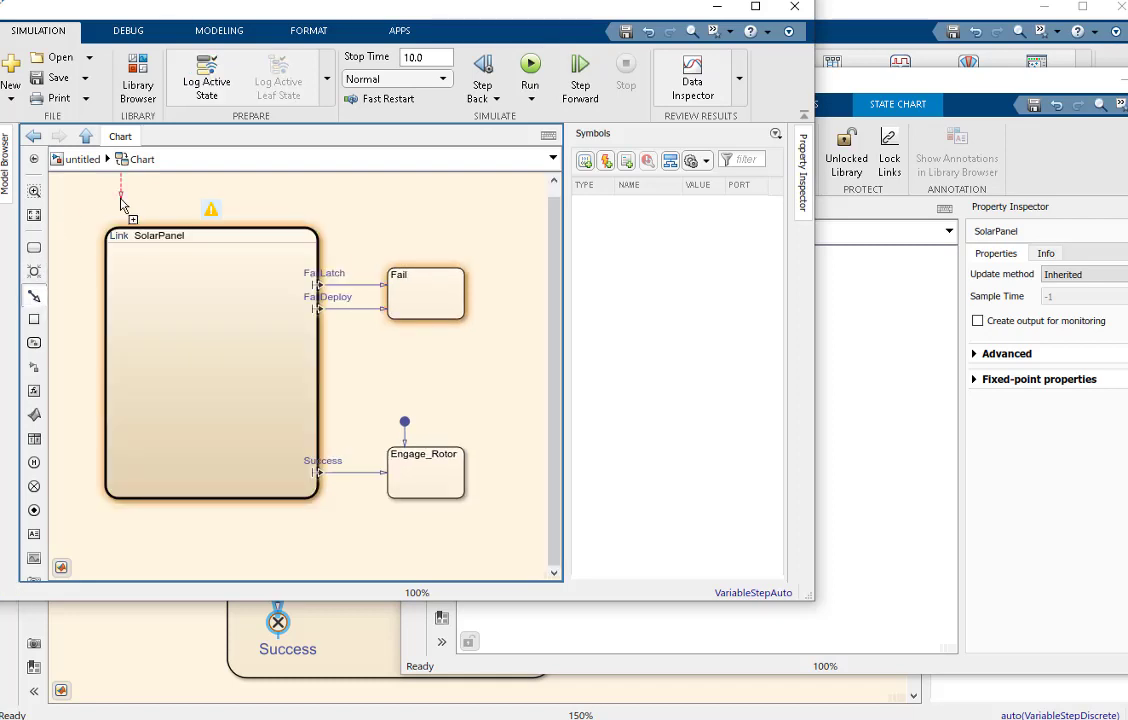
click(145, 222)
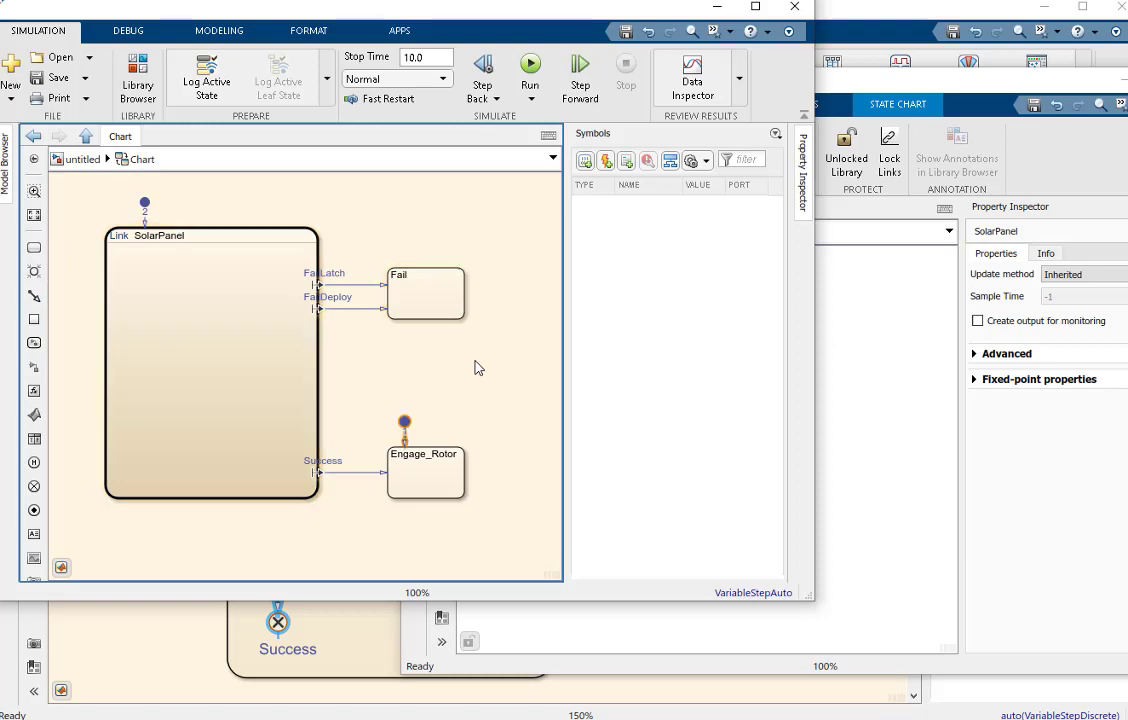
Delete Engage_Rotor's default transition and maximize the chart window
click(318, 287)
click(449, 437)
click(406, 431)
key(Delete)
key(super+Up)
Step the simulation inside SolarPanel, stop it, and go back up to the Chart level
click(652, 72)
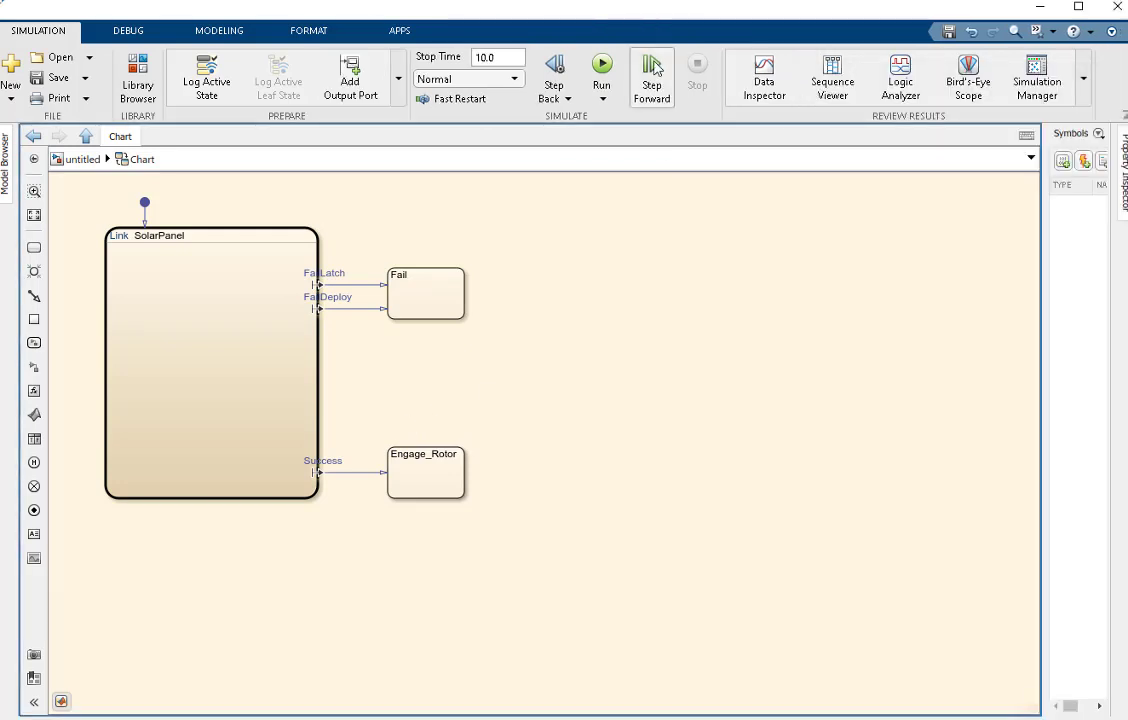
double_click(215, 340)
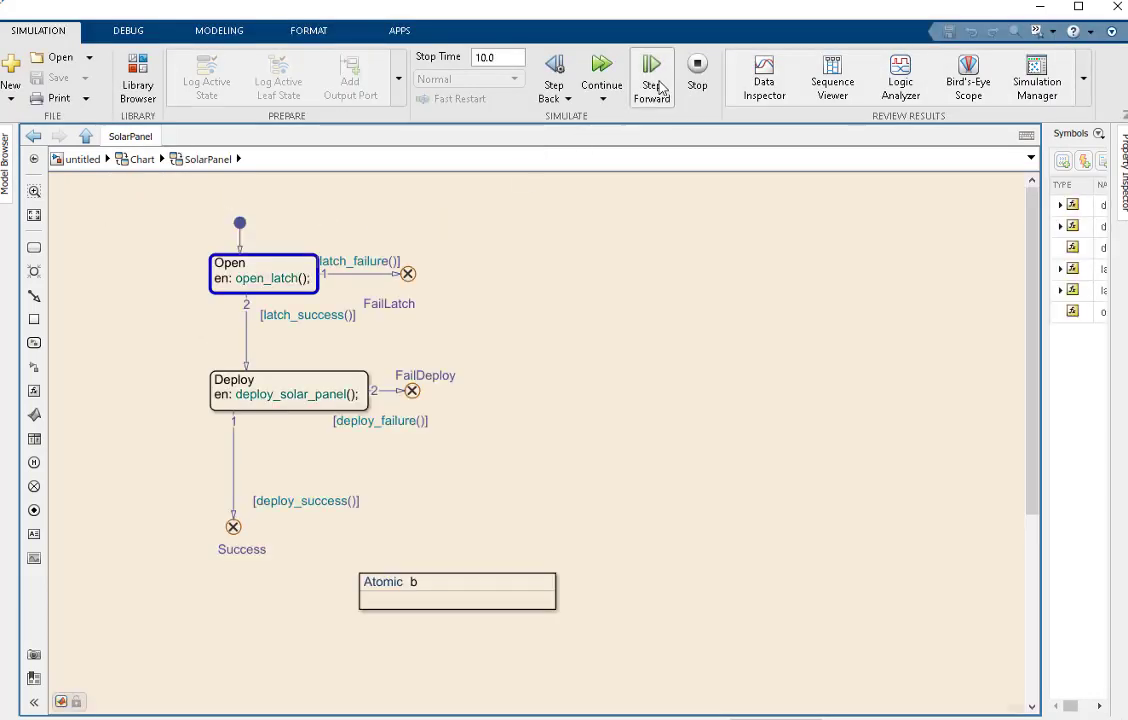
click(667, 85)
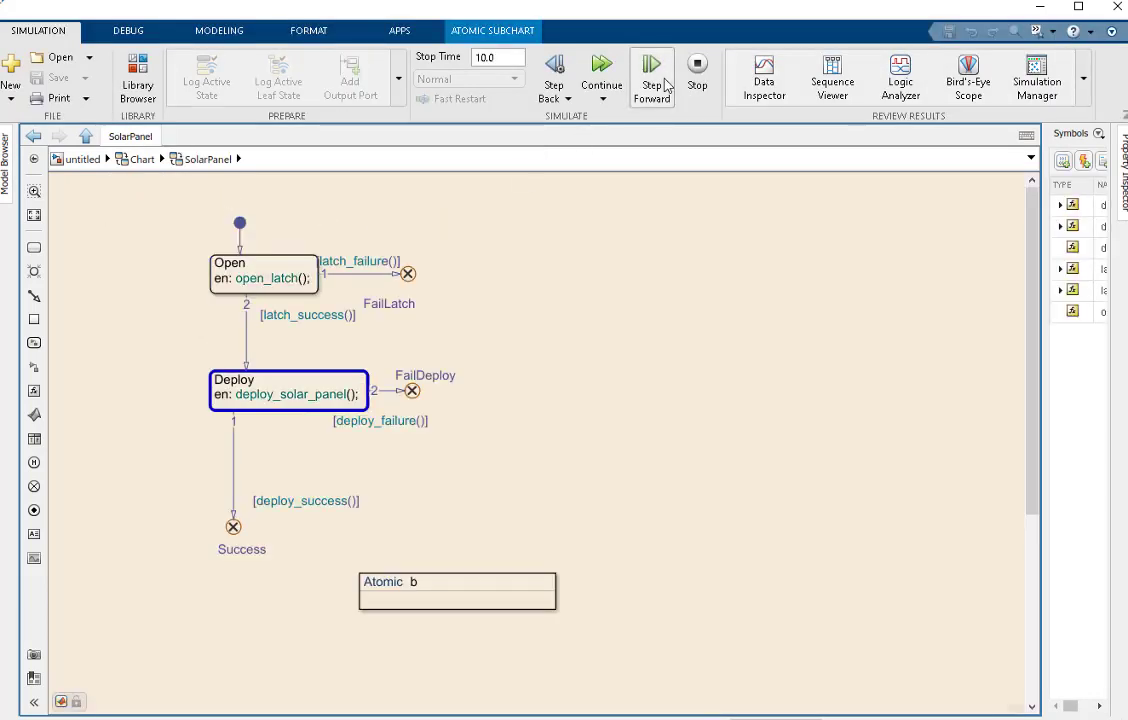
click(660, 84)
click(140, 160)
click(438, 478)
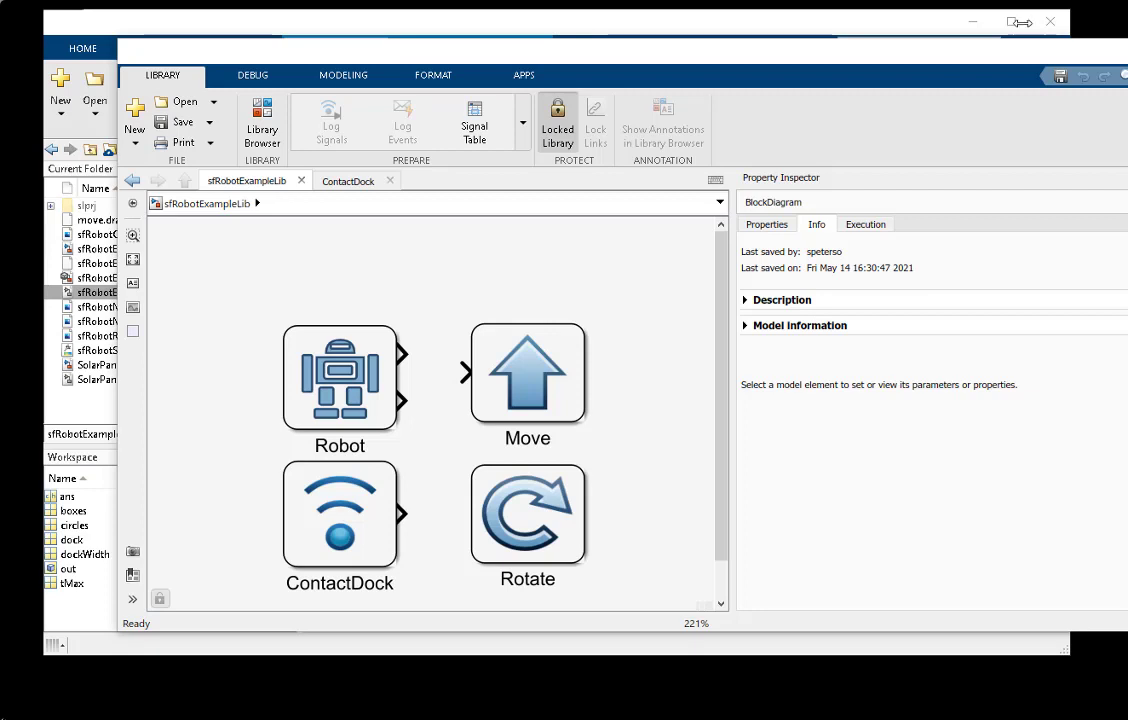
click(540, 376)
double_click(545, 413)
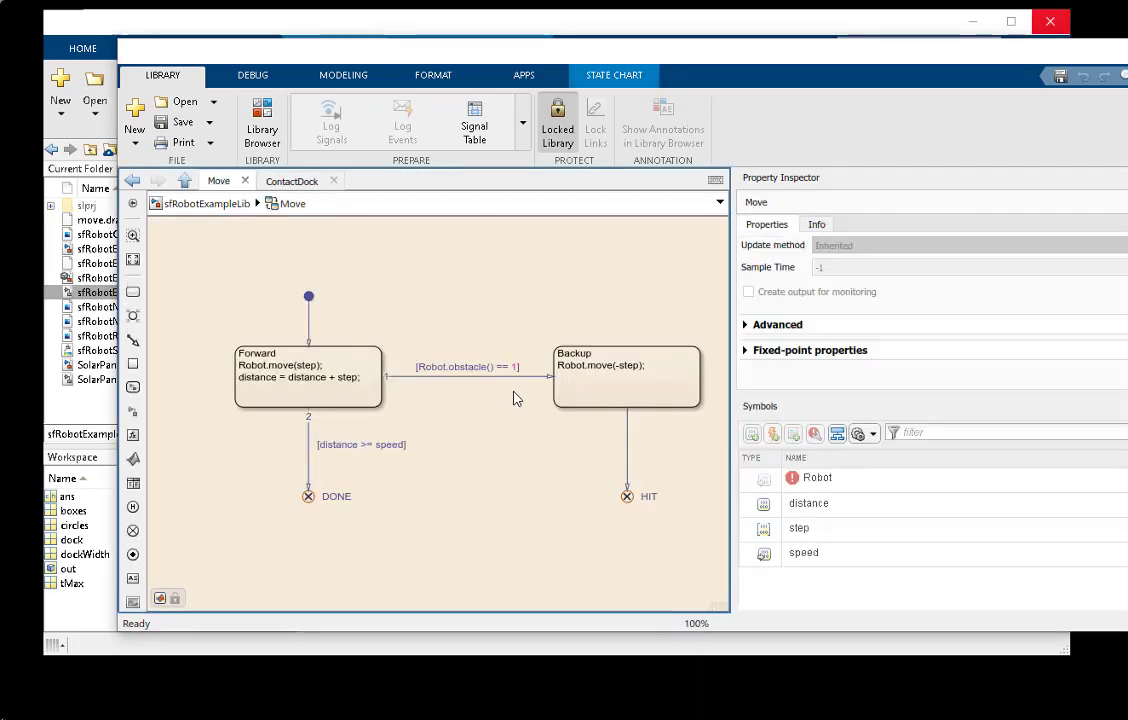
click(309, 493)
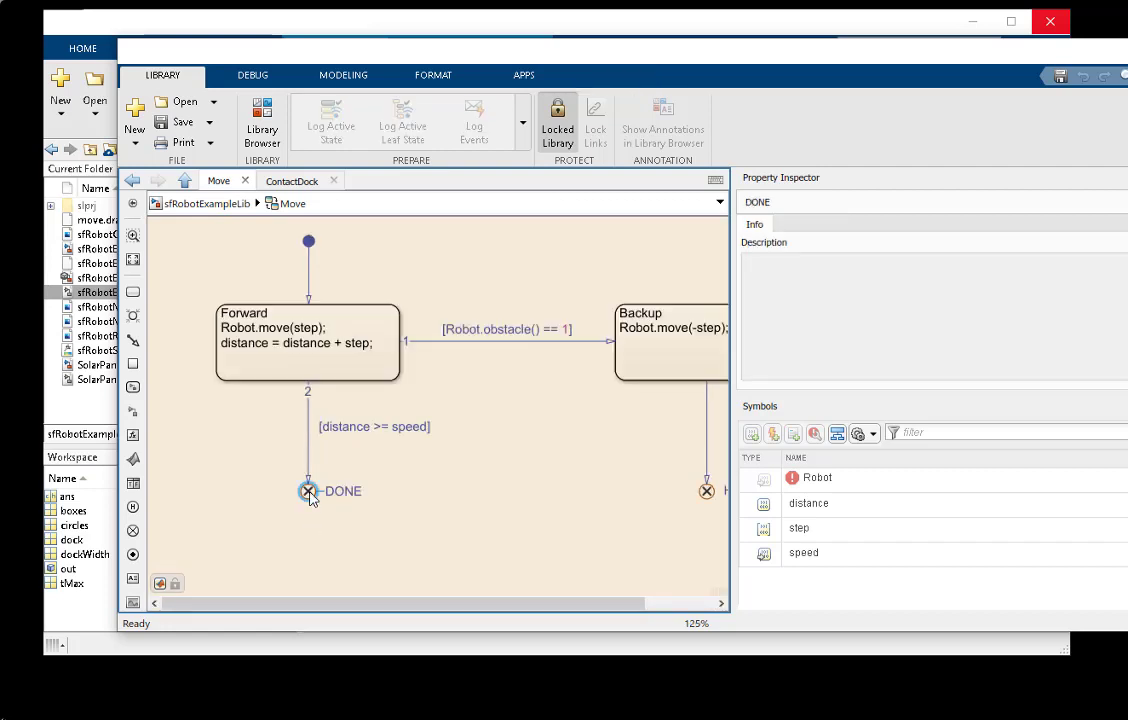
click(497, 335)
scroll(460, 395, down, 1)
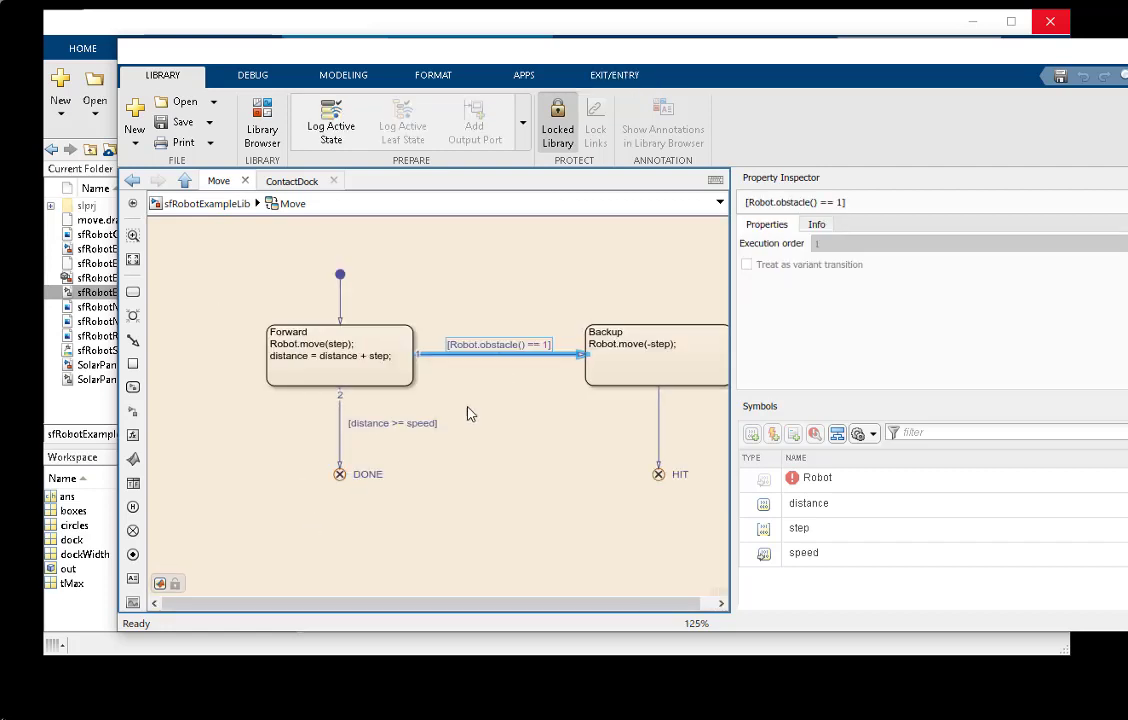
scroll(690, 485, up, 1)
click(647, 476)
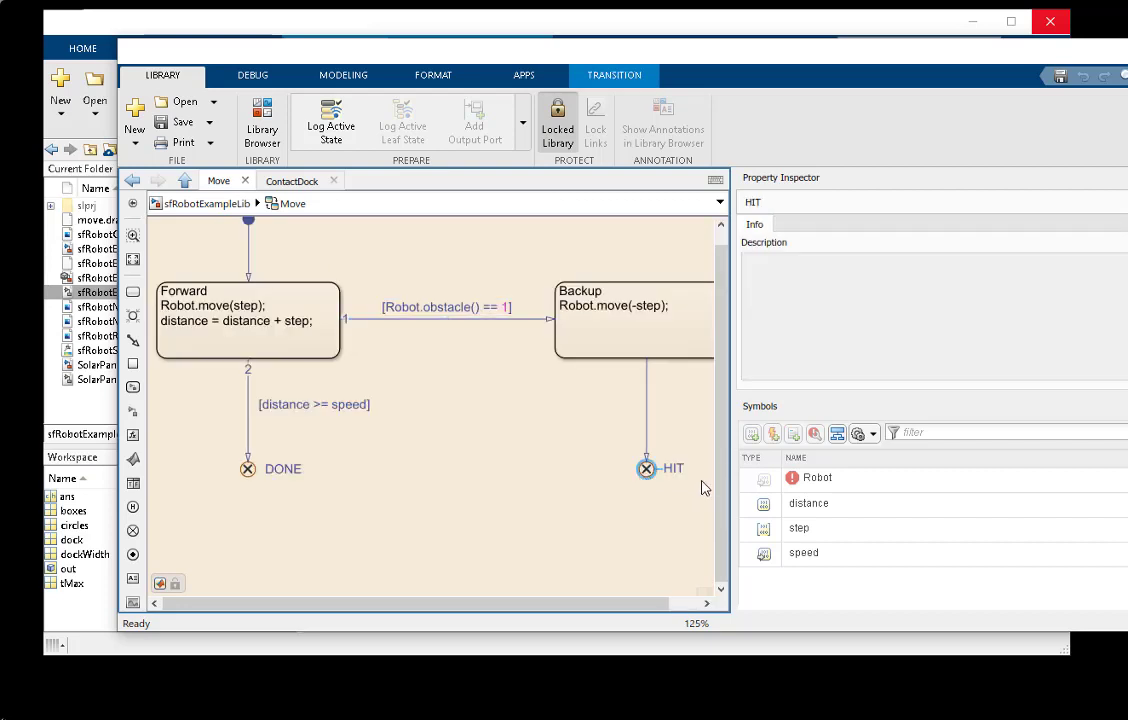
click(358, 302)
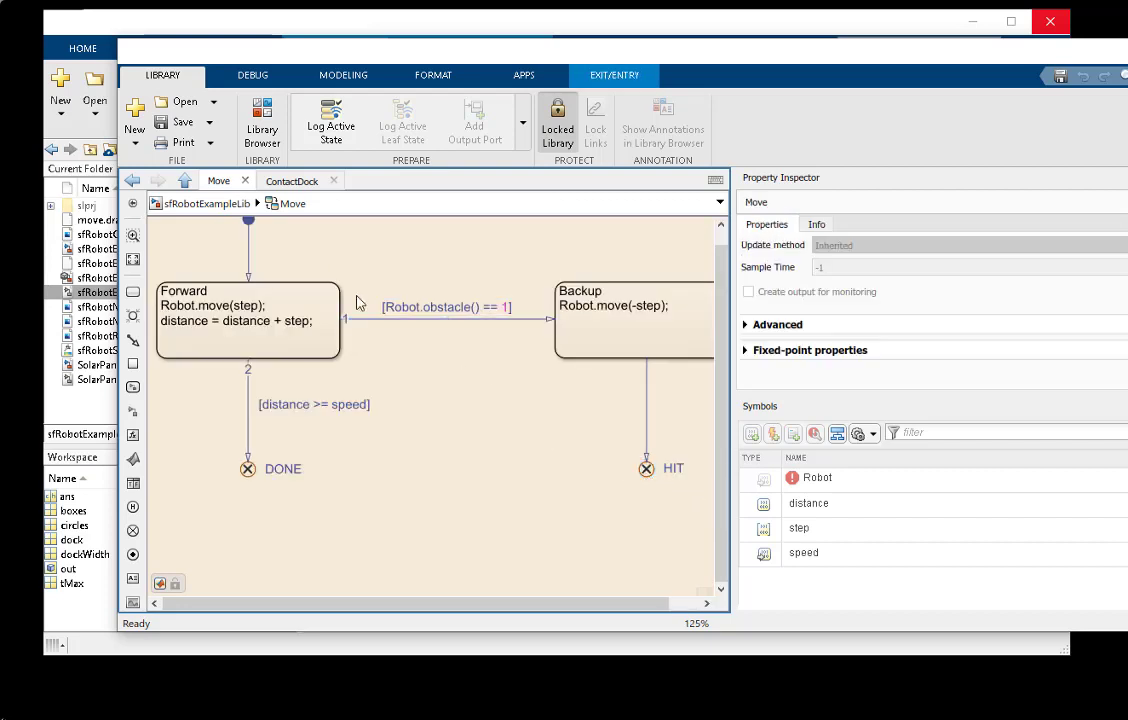
click(210, 204)
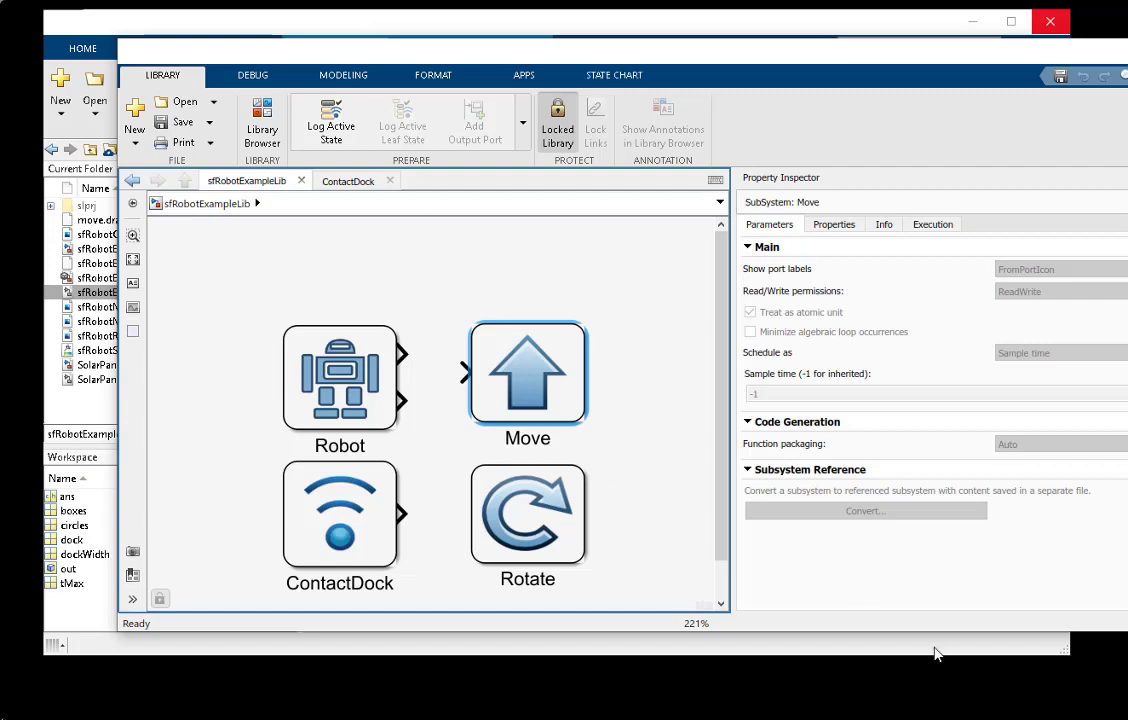
click(533, 515)
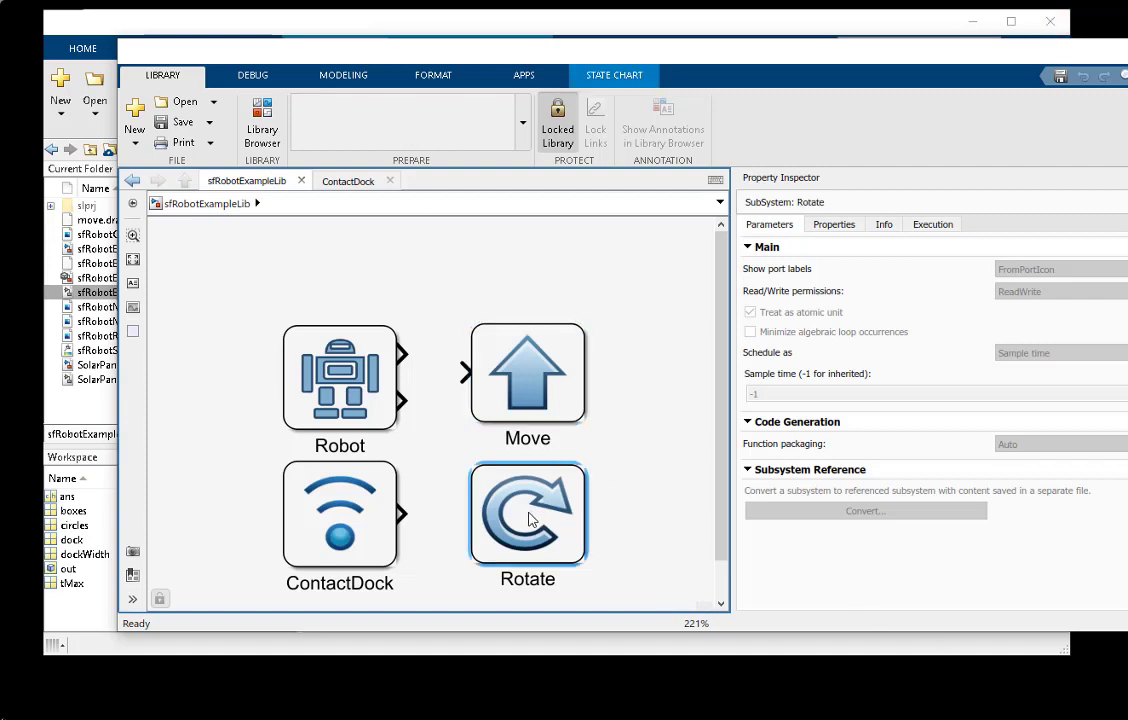
Inspect the Rotate chart's Left and Right entry junctions and its exit junction
double_click(528, 518)
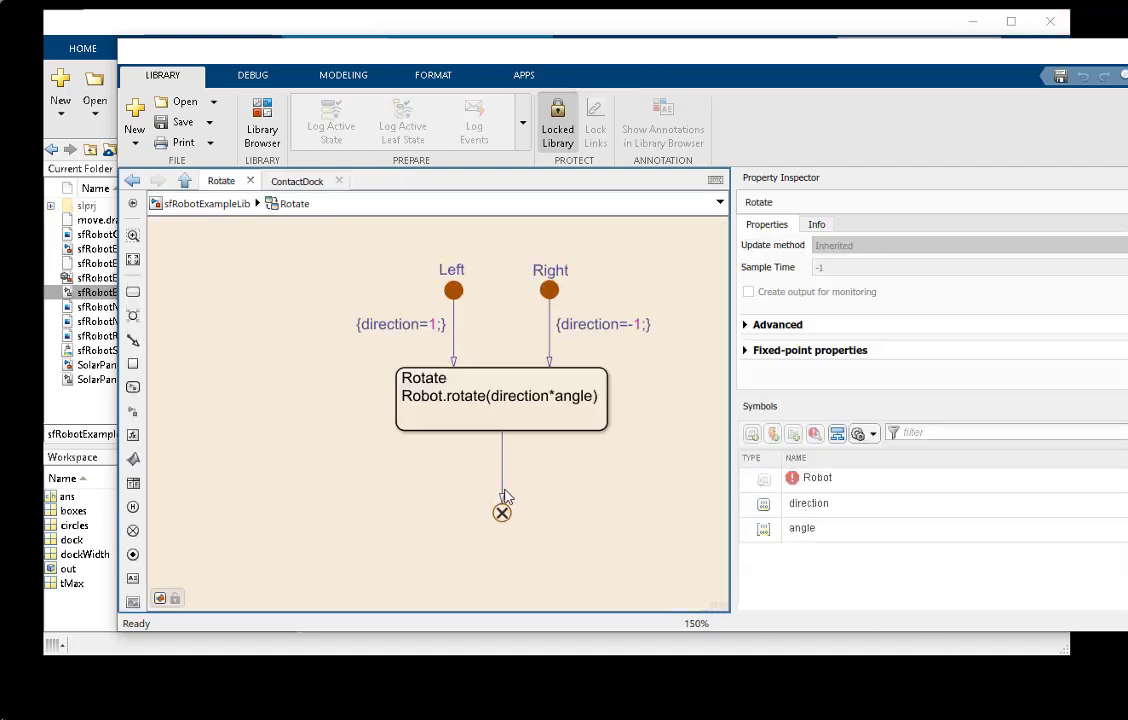
click(453, 290)
click(549, 290)
click(502, 512)
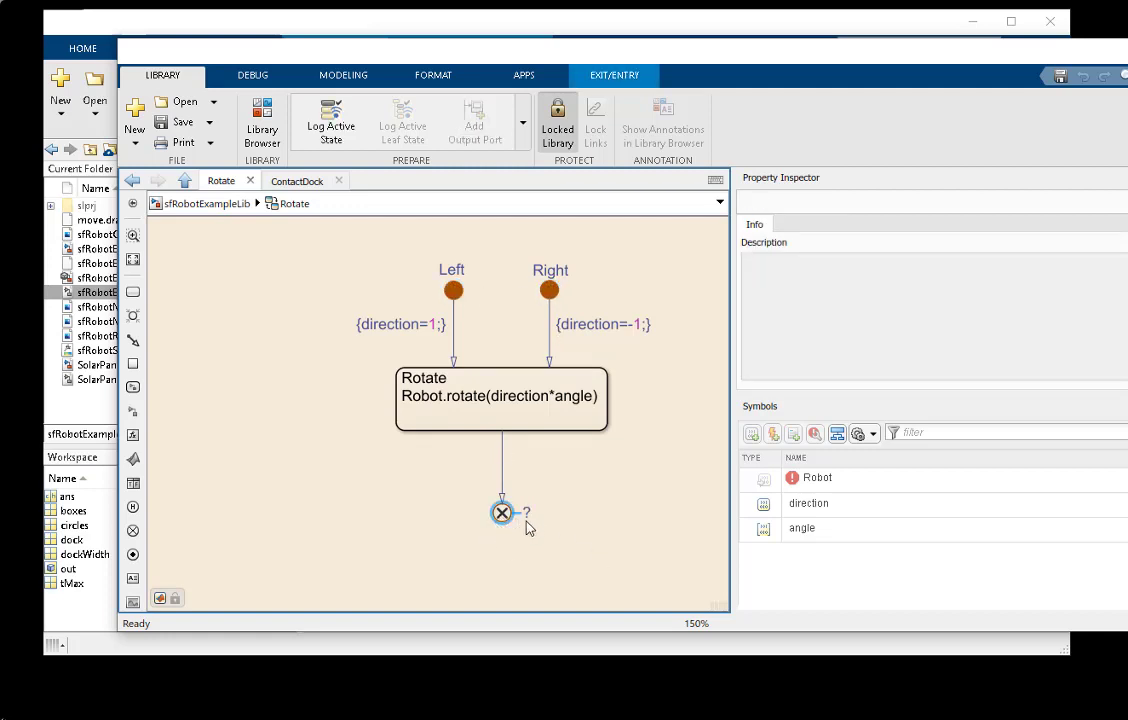
click(566, 493)
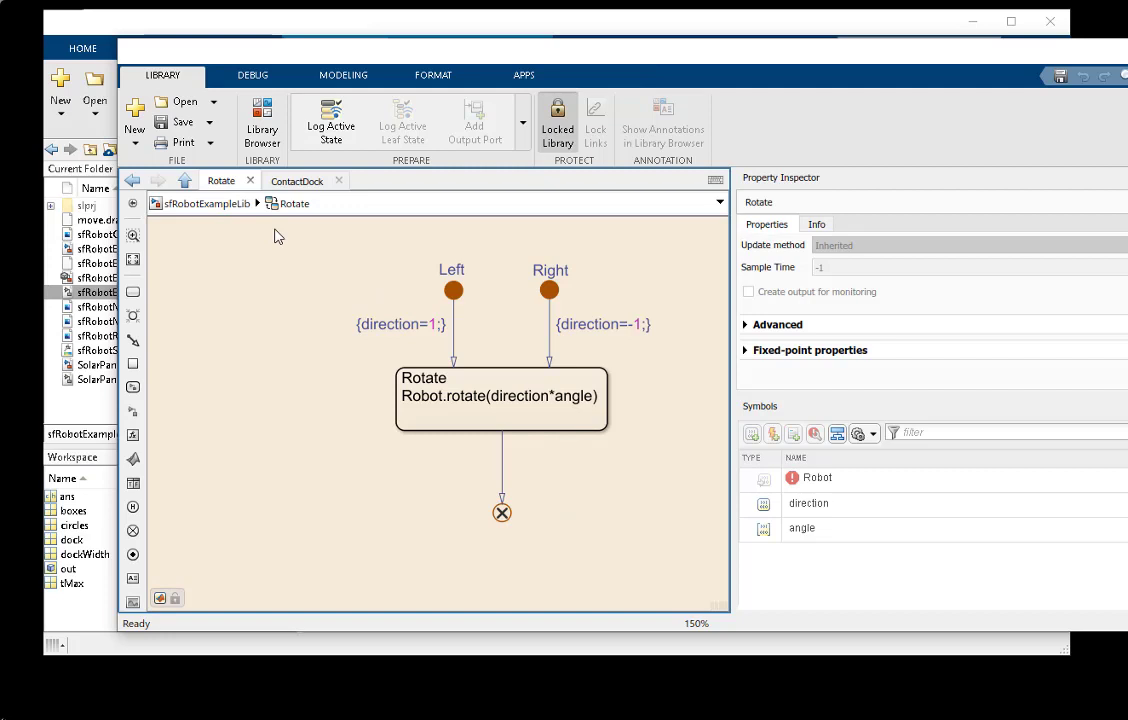
Inspect ContactDock's Nearer and Further exit junctions, then switch to the Route Control window
click(213, 204)
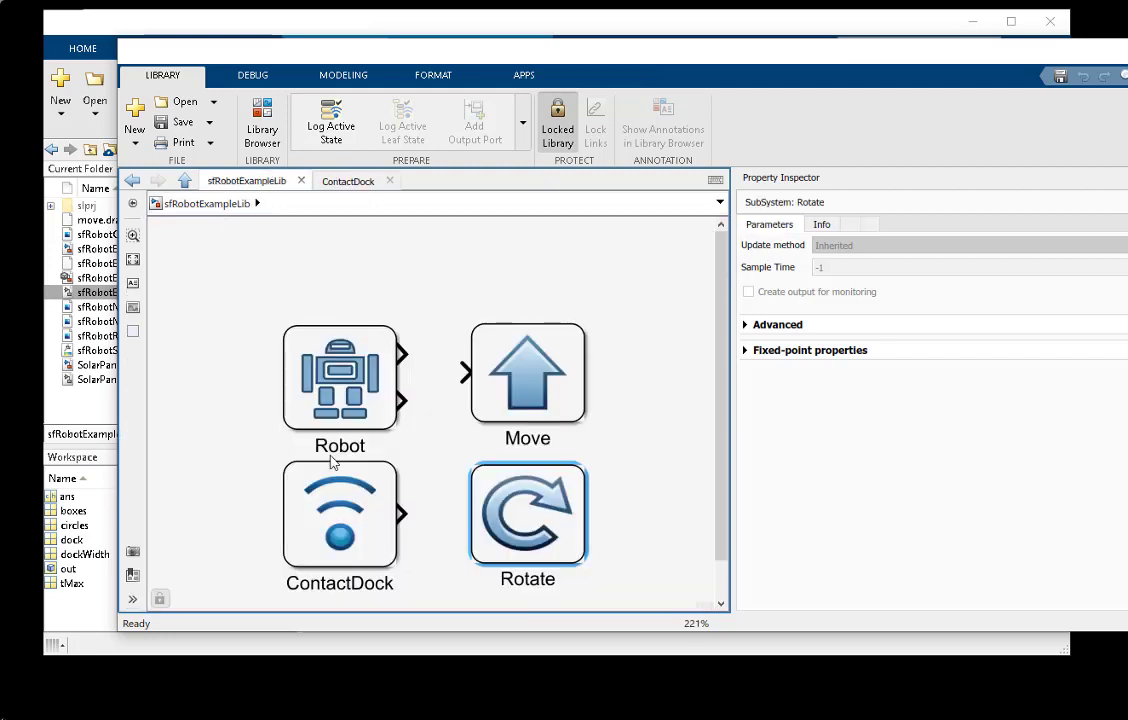
click(343, 521)
double_click(360, 558)
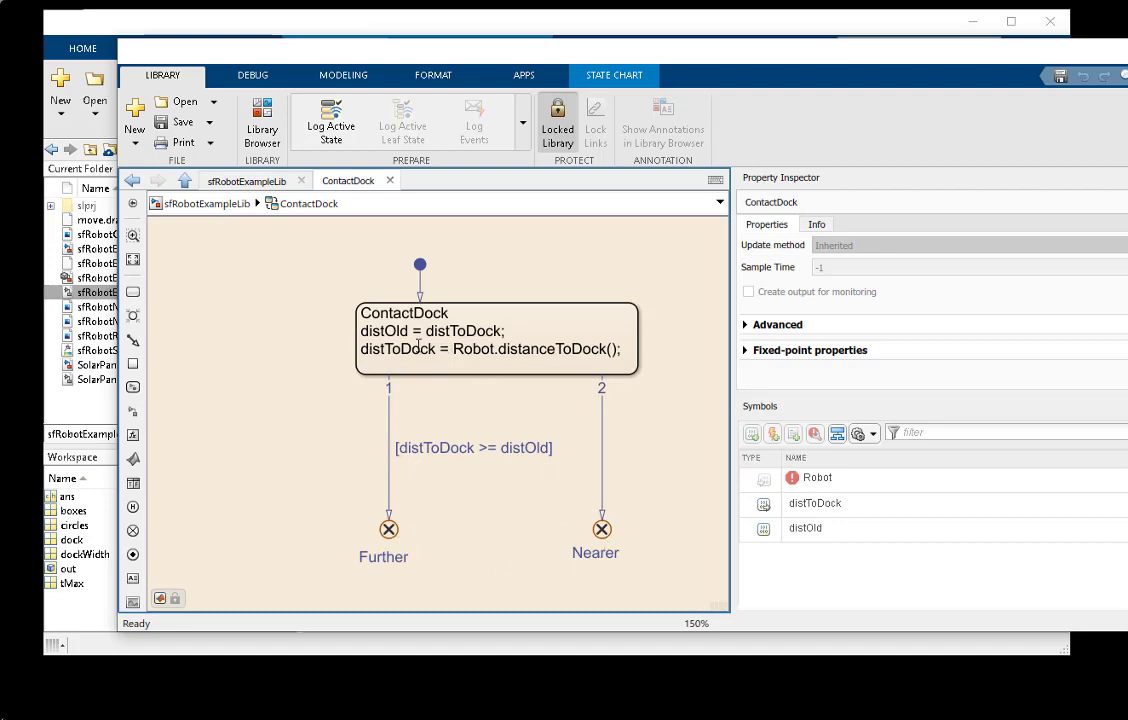
click(602, 536)
click(389, 531)
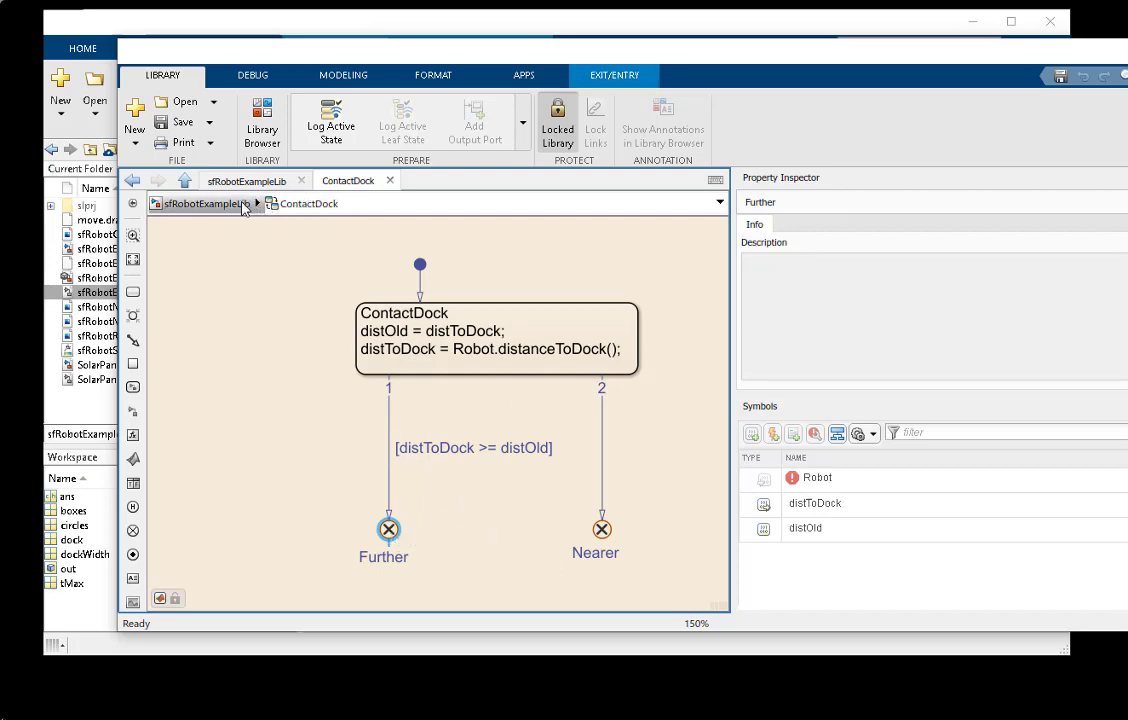
click(205, 203)
key(alt+Tab)
Paste a linked Move subchart into the Run state
click(1090, 162)
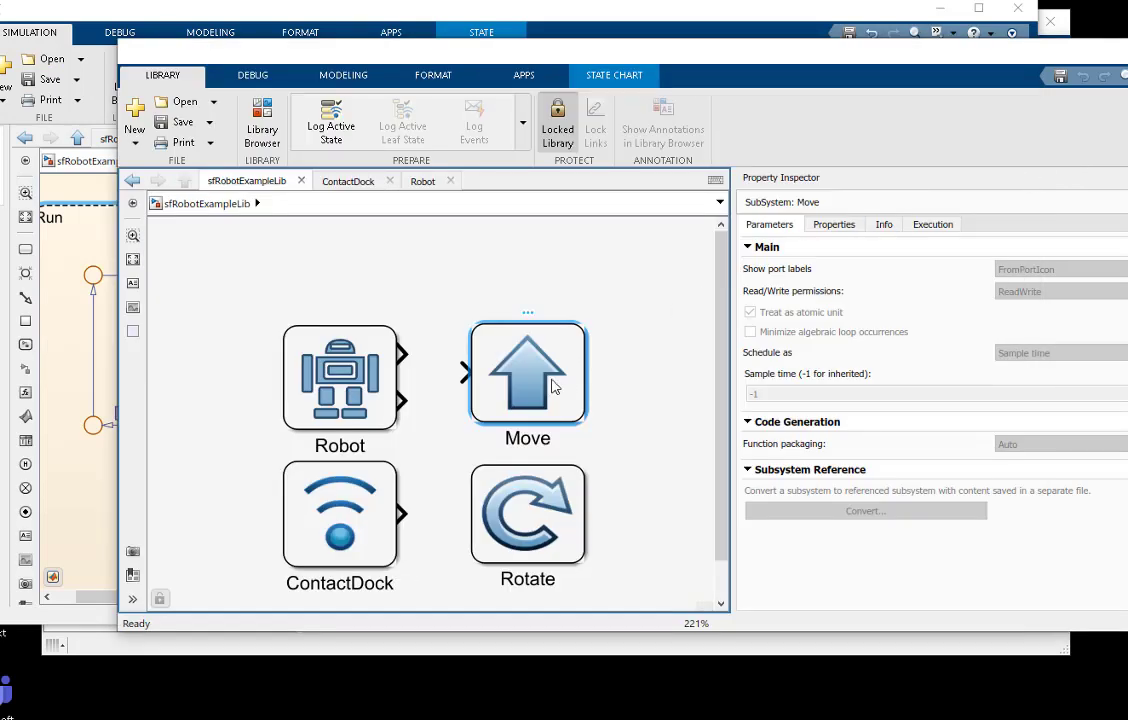
click(100, 500)
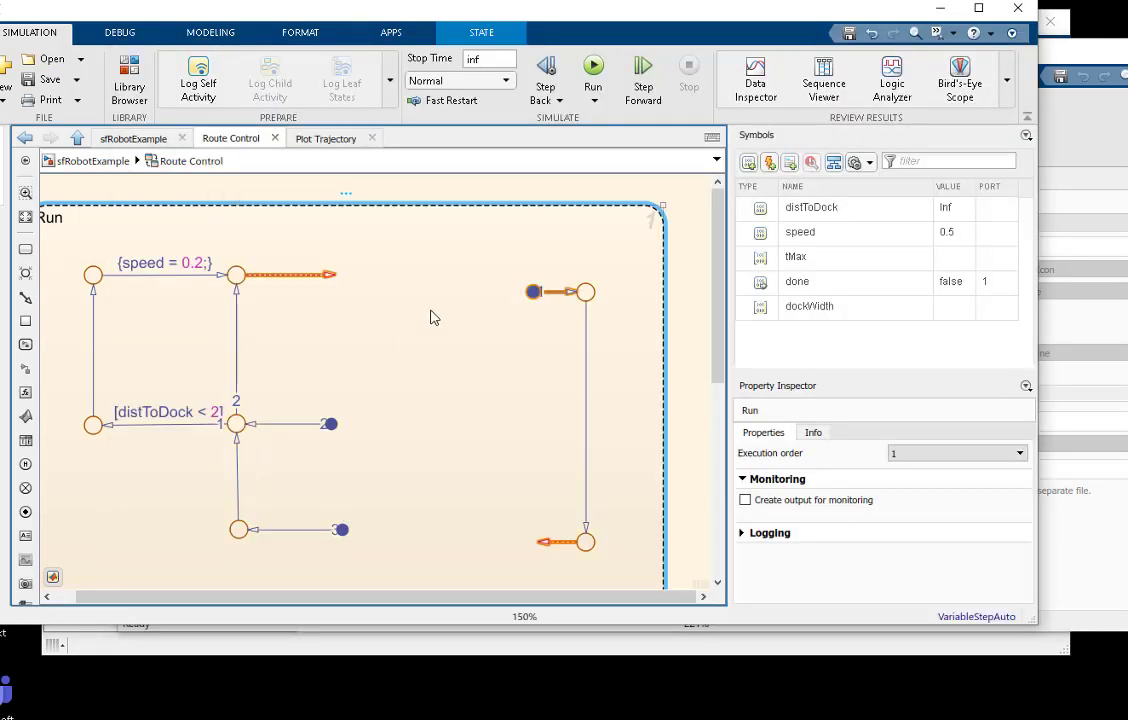
key(ctrl+v)
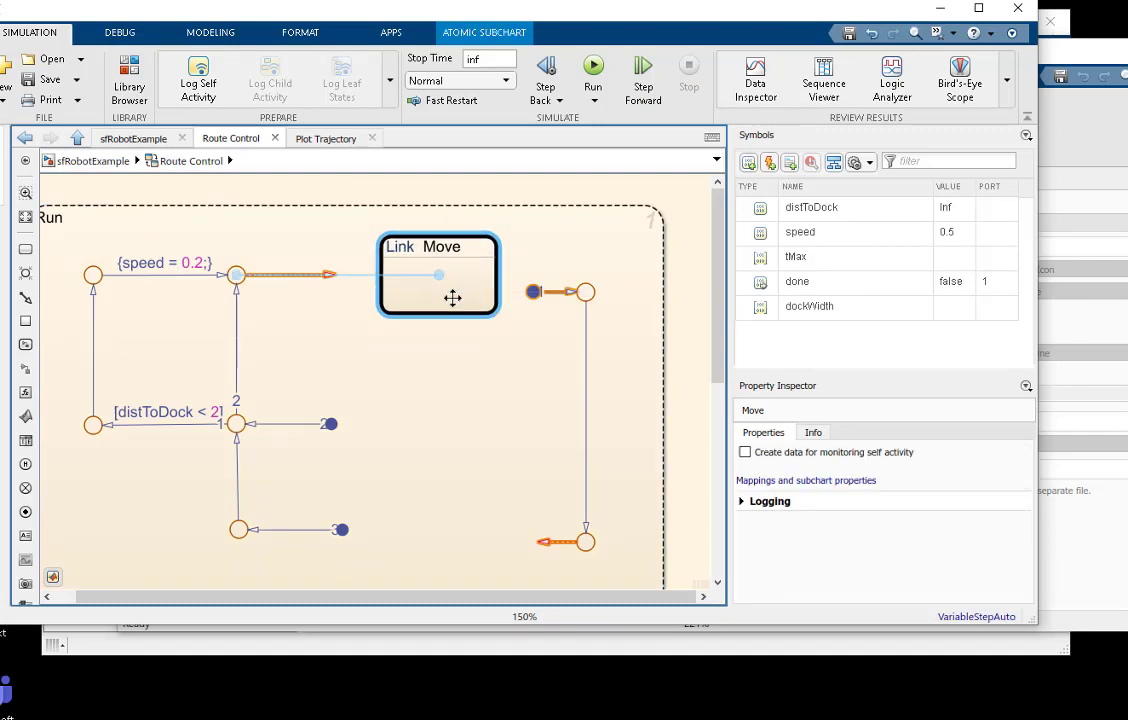
Paste a linked ContactDock subchart into Run and place it below Move
key(alt+Tab)
click(363, 510)
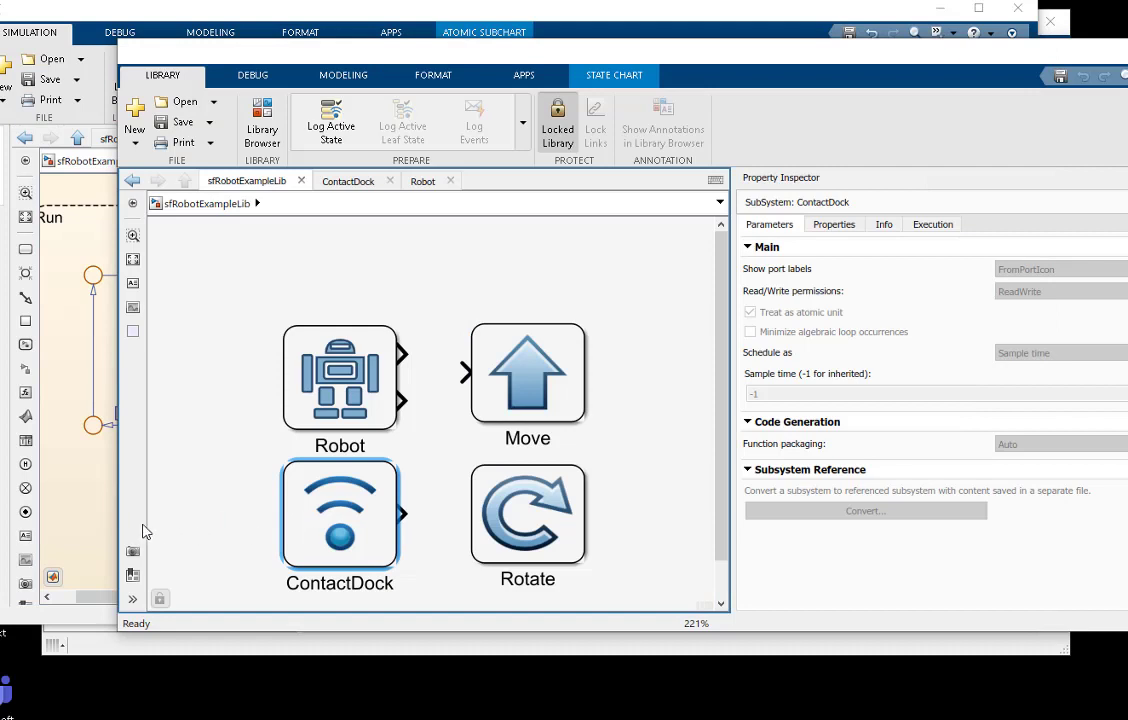
click(101, 521)
click(441, 436)
key(ctrl+v)
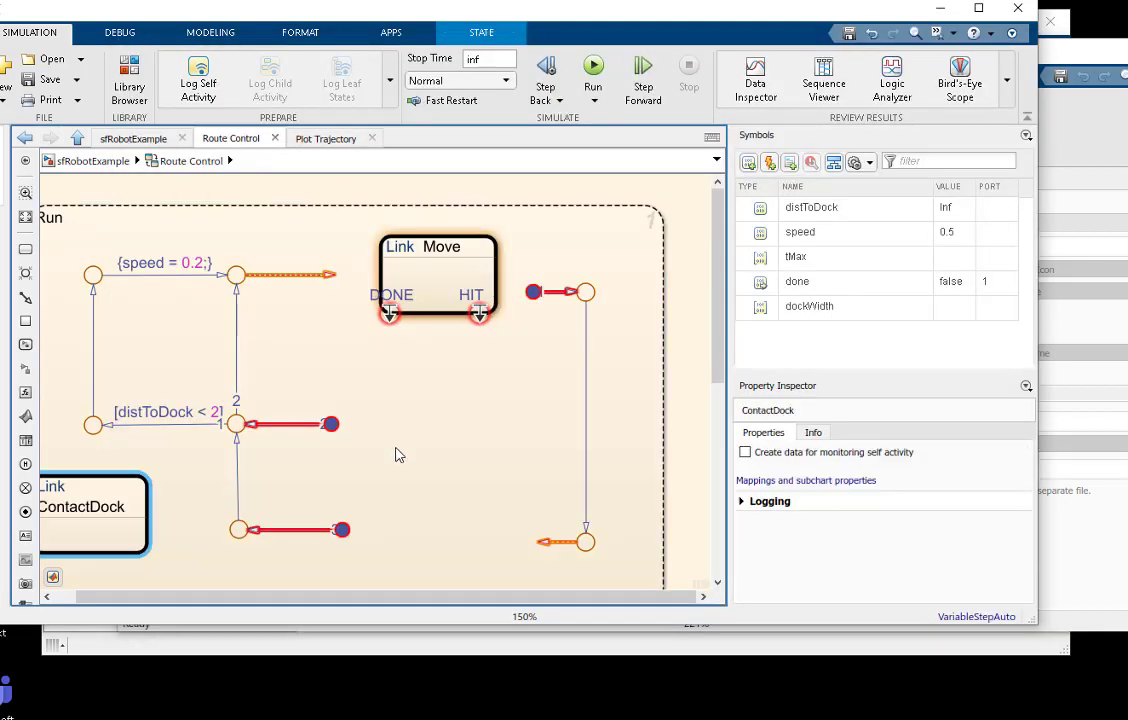
drag(133, 508, 451, 429)
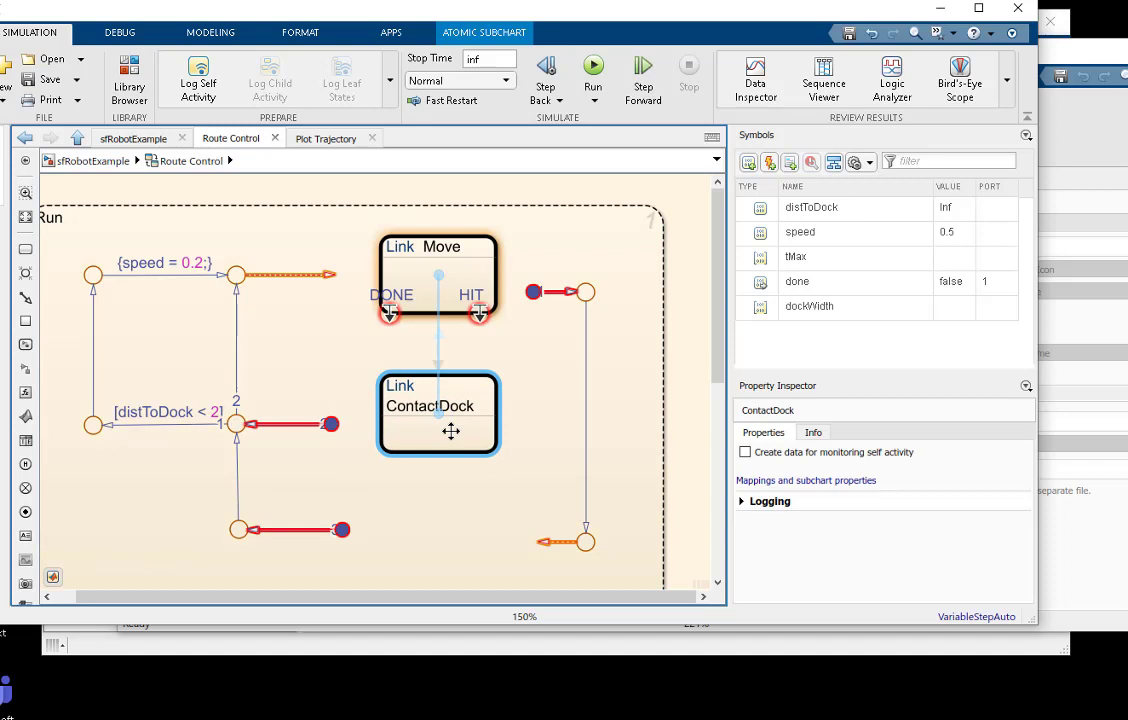
click(554, 440)
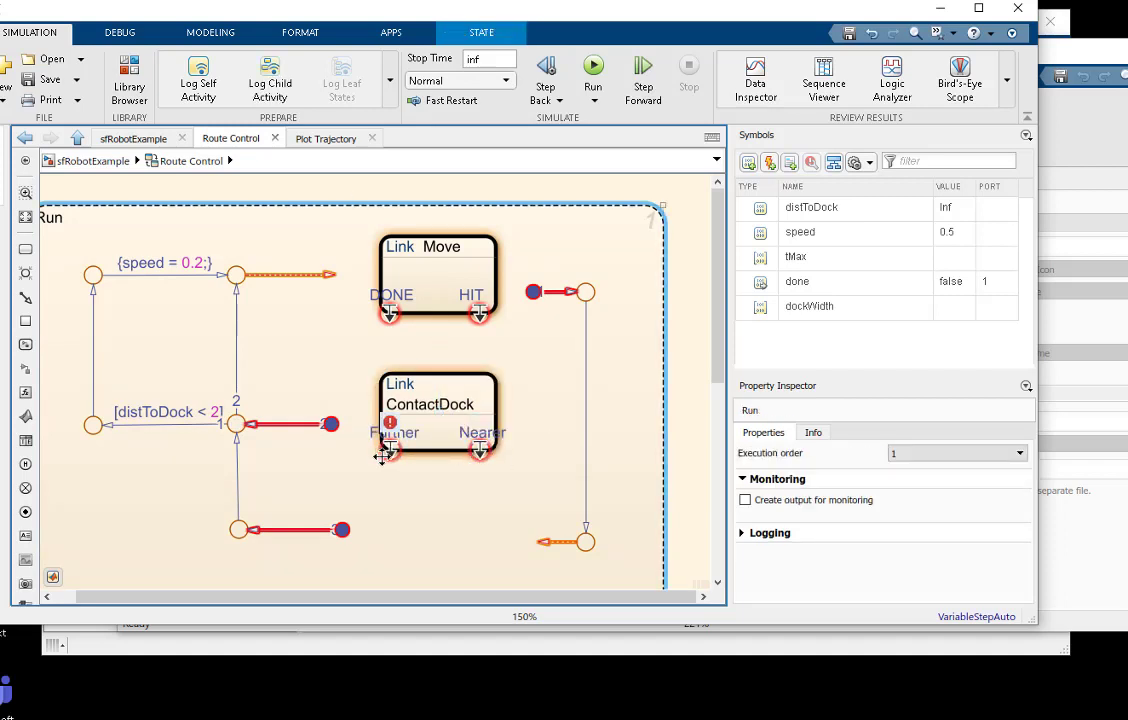
Paste a linked Rotate subchart and place it below ContactDock
click(1110, 150)
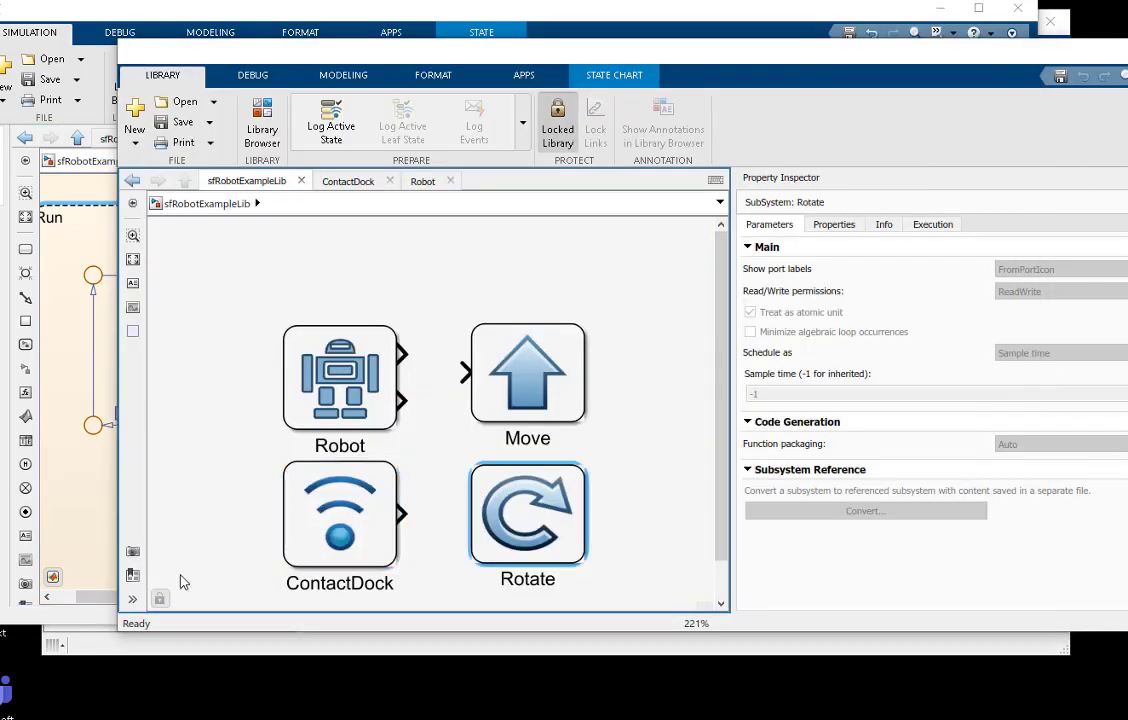
click(93, 531)
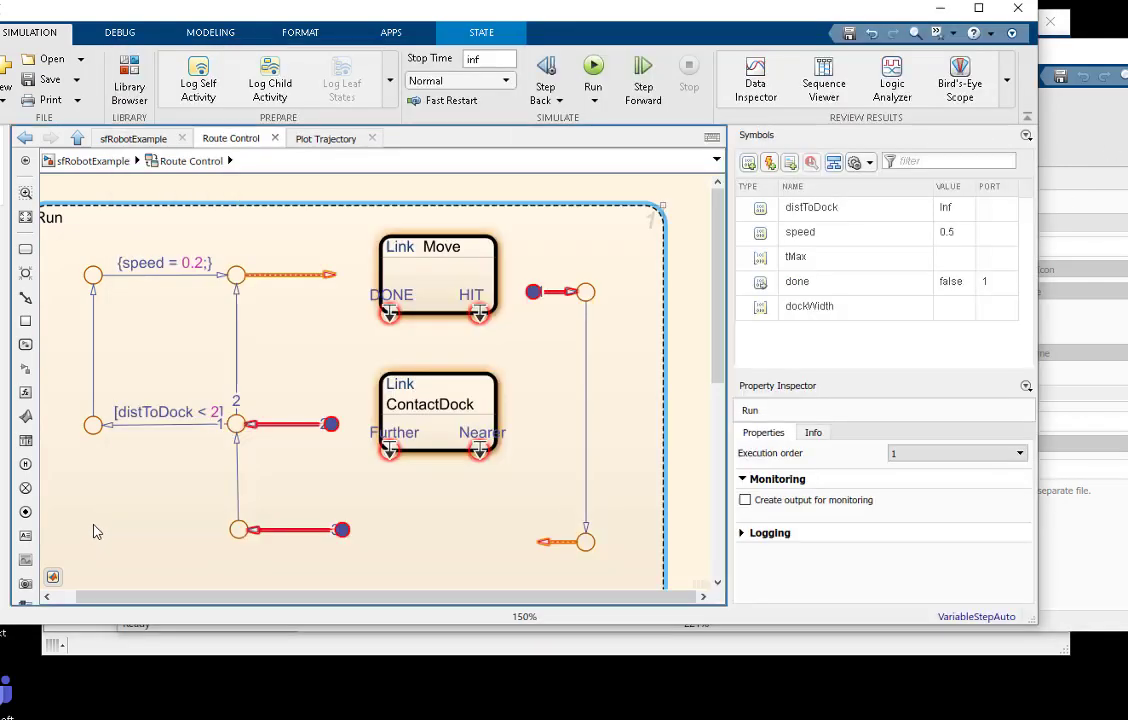
key(ctrl+v)
click(436, 541)
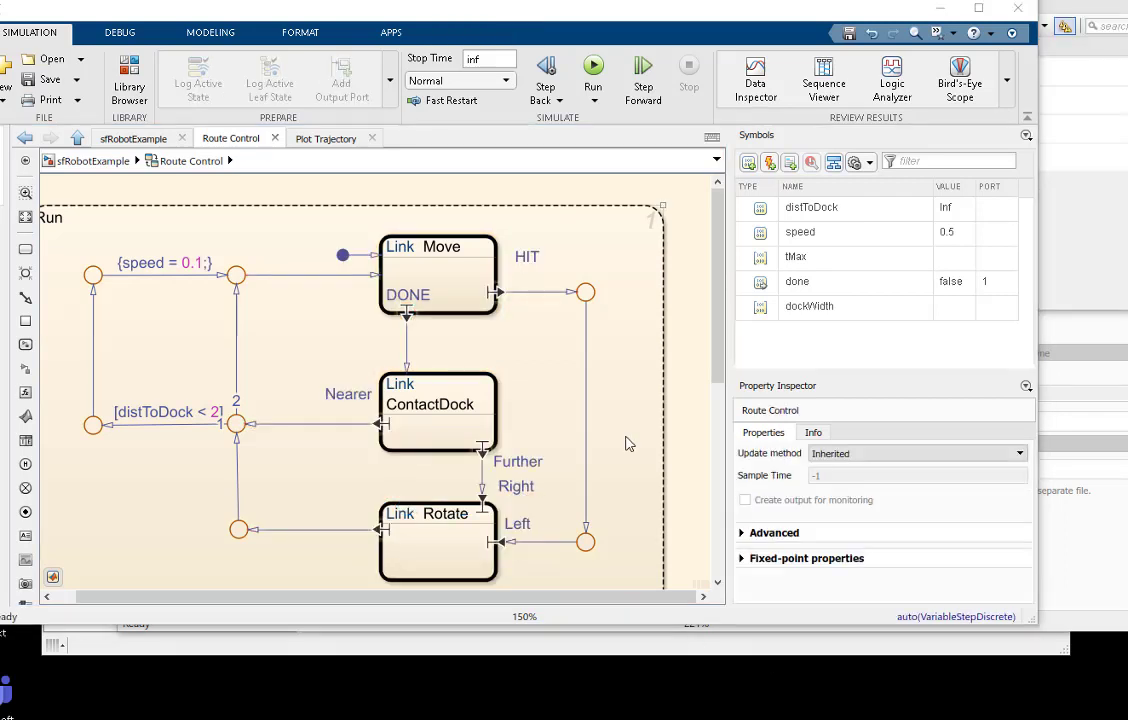
Check Move's DONE and HIT ports, ContactDock's Further exit and Rotate's Right entry
click(410, 312)
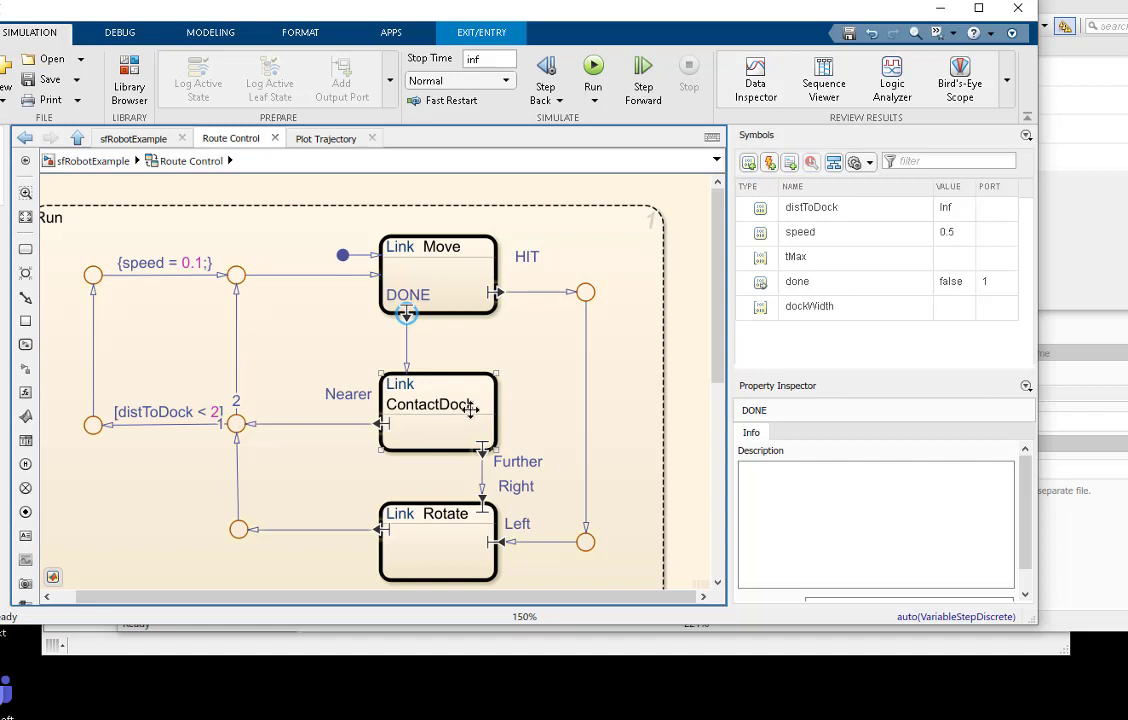
click(496, 292)
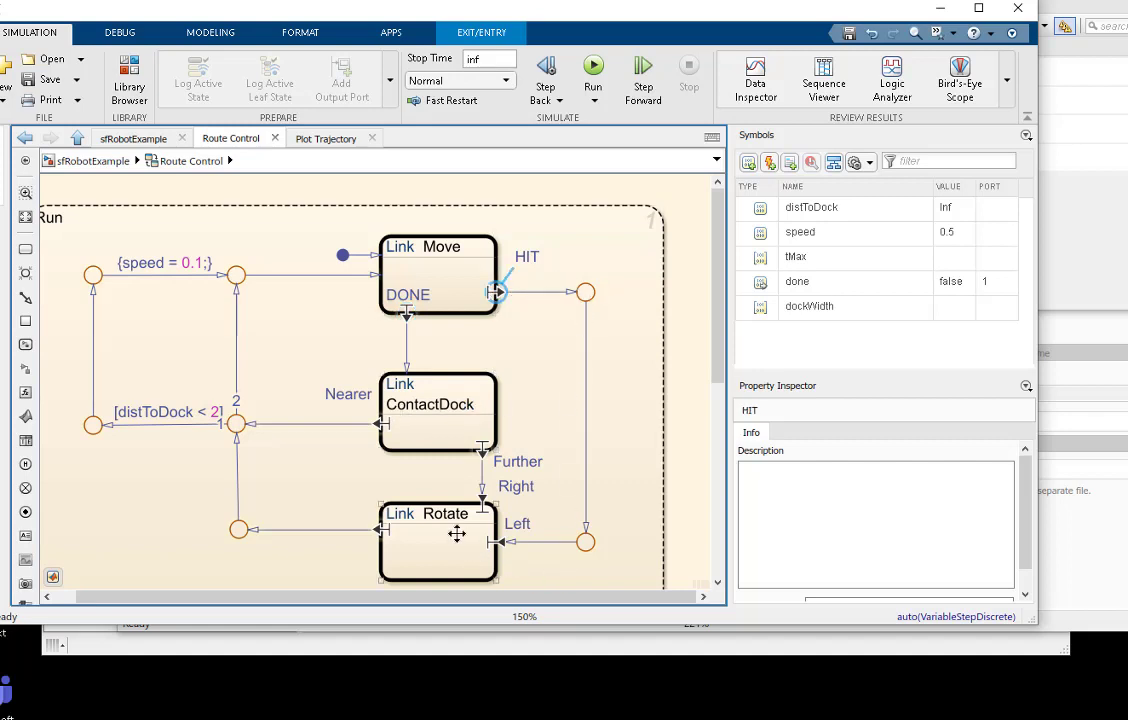
click(430, 516)
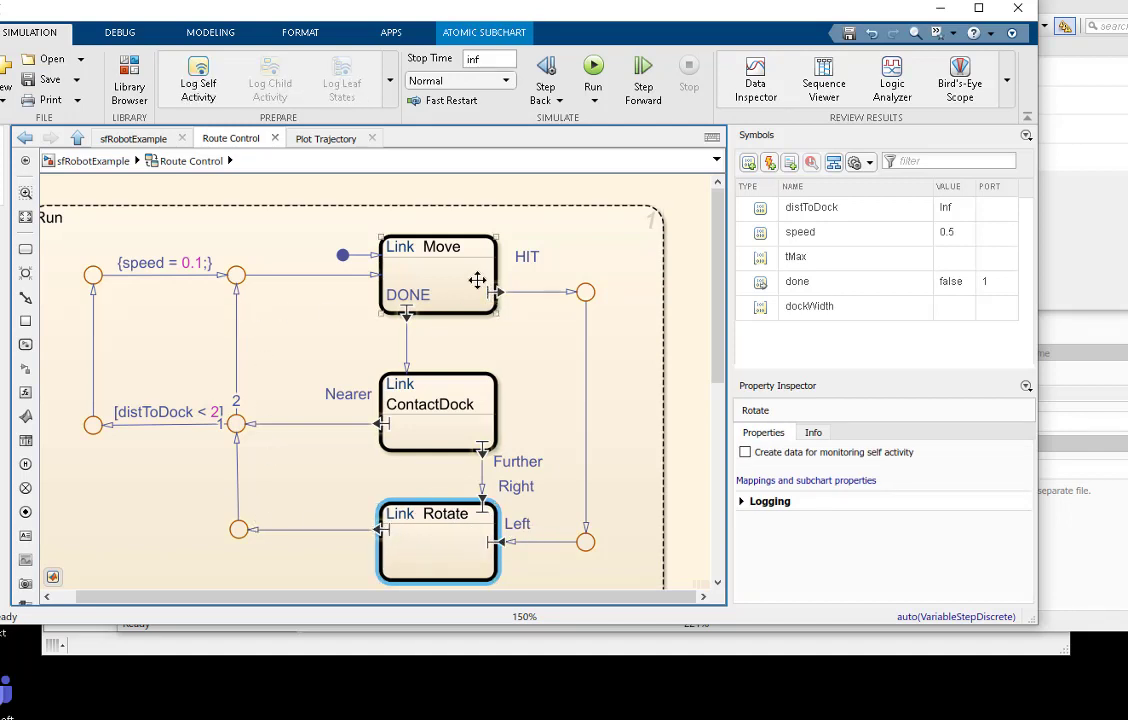
click(450, 435)
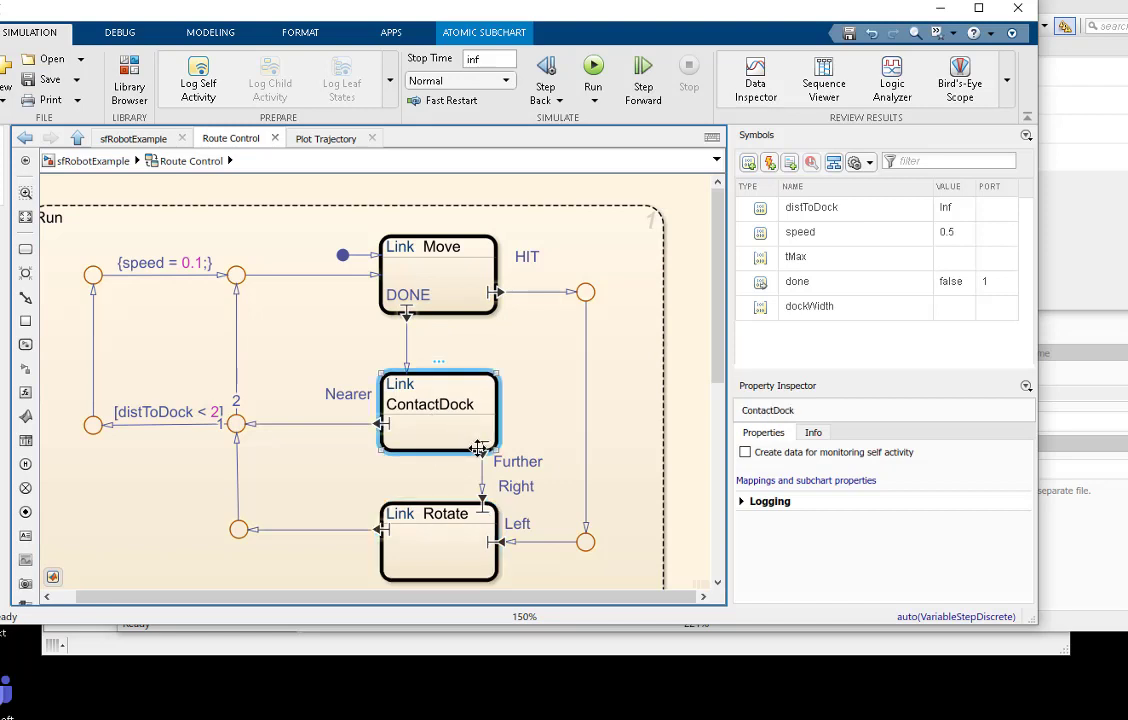
click(481, 449)
click(519, 498)
click(440, 540)
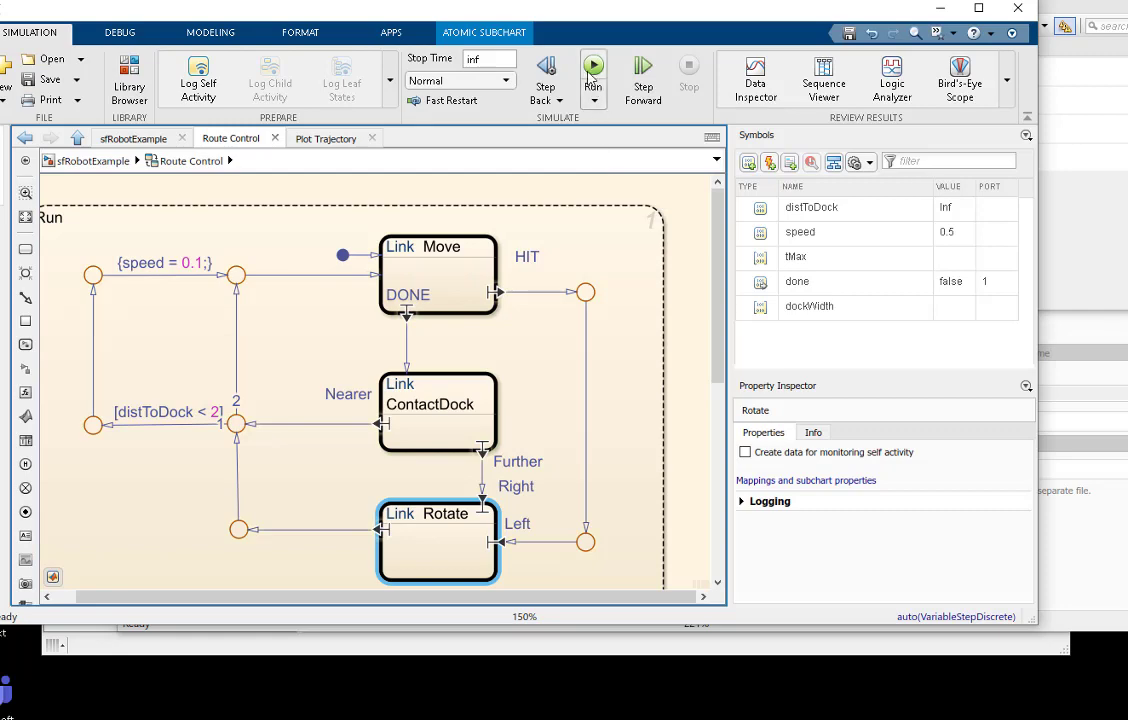
Run the Route Control simulation to plot the robot's trajectory among the obstacles
click(593, 70)
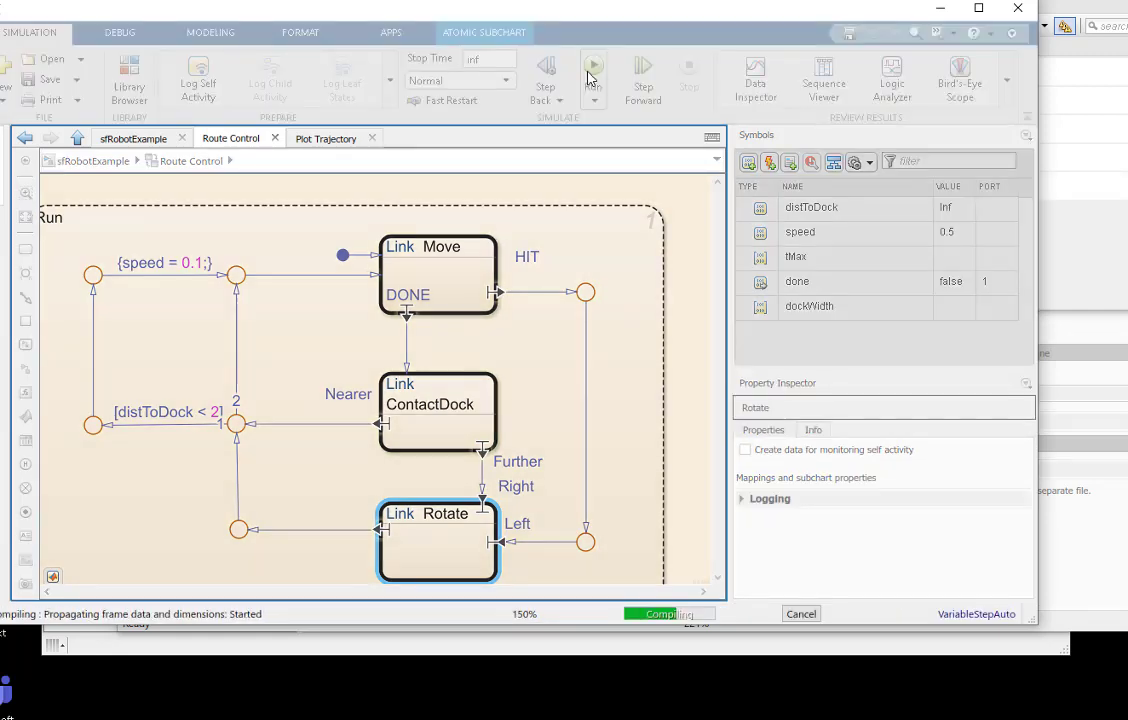